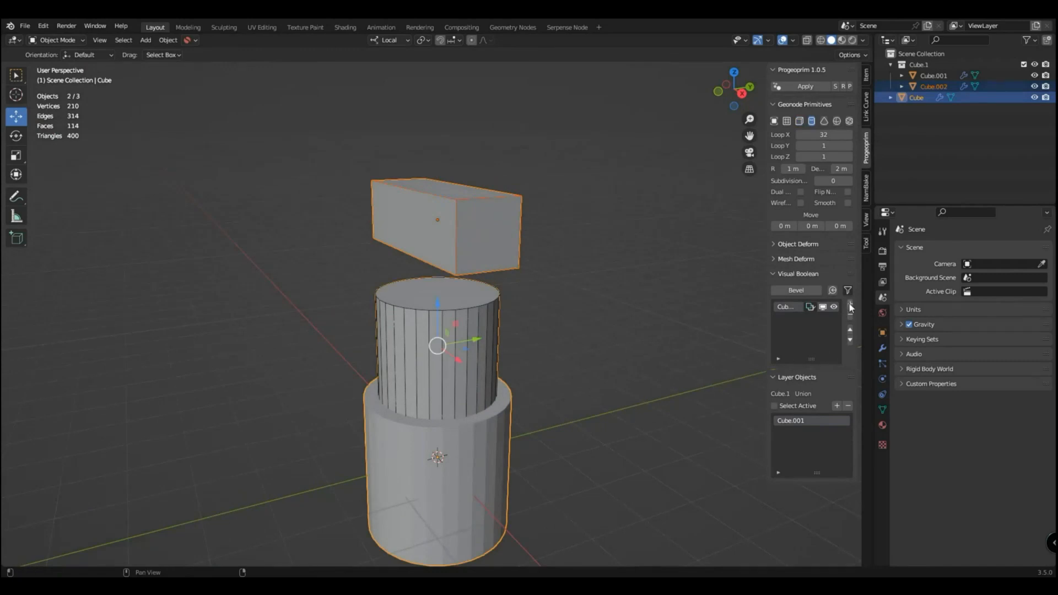
Add the floating box as a Difference layer and lower it along local Z into the top of the upper cylinder
click(821, 344)
click(507, 269)
key(g)
key(z)
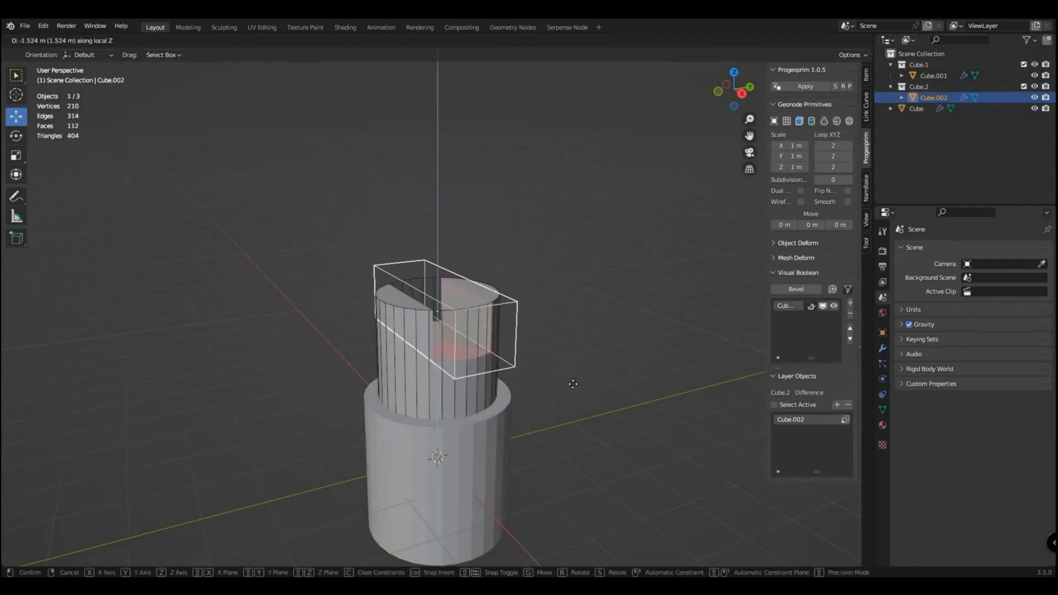
click(573, 385)
scroll(534, 348, up, 2)
key(g)
key(z)
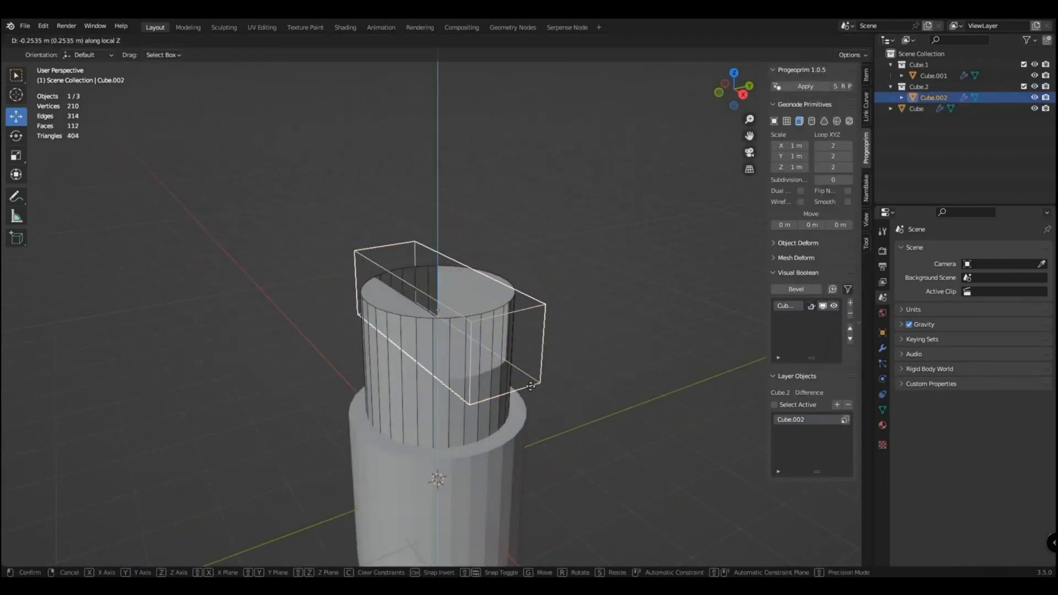
click(530, 417)
Lower the Difference box further along local Z to the shoulder where the two cylinders meet
middle_drag(554, 434, 507, 399)
click(506, 294)
click(784, 319)
click(567, 362)
click(507, 395)
scroll(543, 392, down, 1)
key(g)
key(z)
click(553, 435)
click(553, 435)
Turn on the wireframe edges for the base cylinder
click(489, 464)
key(q)
click(489, 468)
click(552, 422)
click(539, 399)
key(r)
key(z)
right_click(411, 350)
scroll(463, 402, up, 1)
Set the base cylinder's Loop Z to 2 and its Loop Y to 1
click(412, 458)
click(849, 158)
click(637, 365)
middle_drag(635, 370, 678, 362)
click(799, 156)
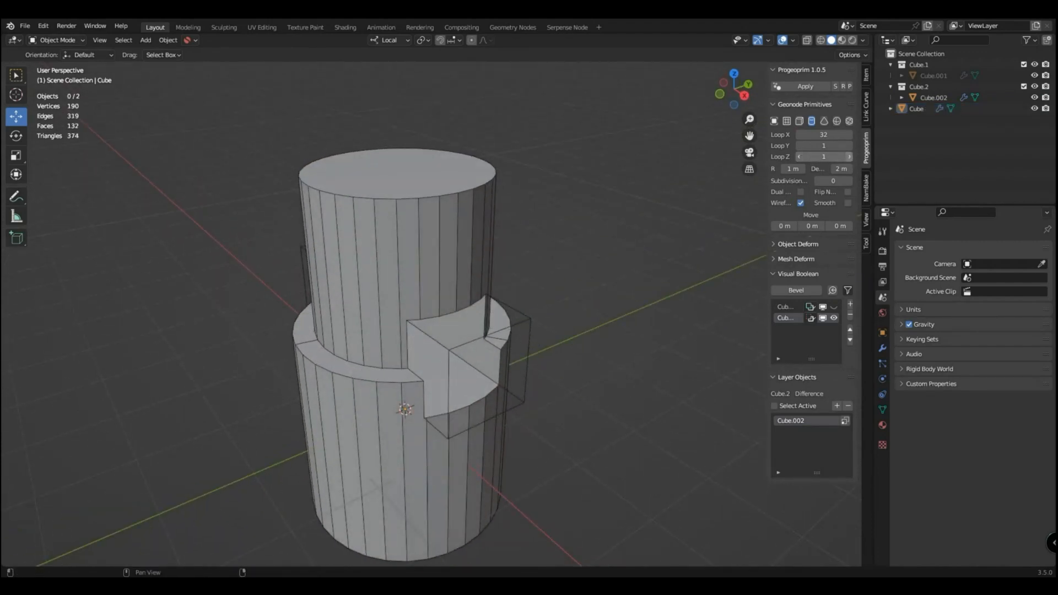
double_click(852, 146)
double_click(853, 147)
click(799, 145)
click(799, 145)
click(799, 145)
click(798, 145)
click(799, 145)
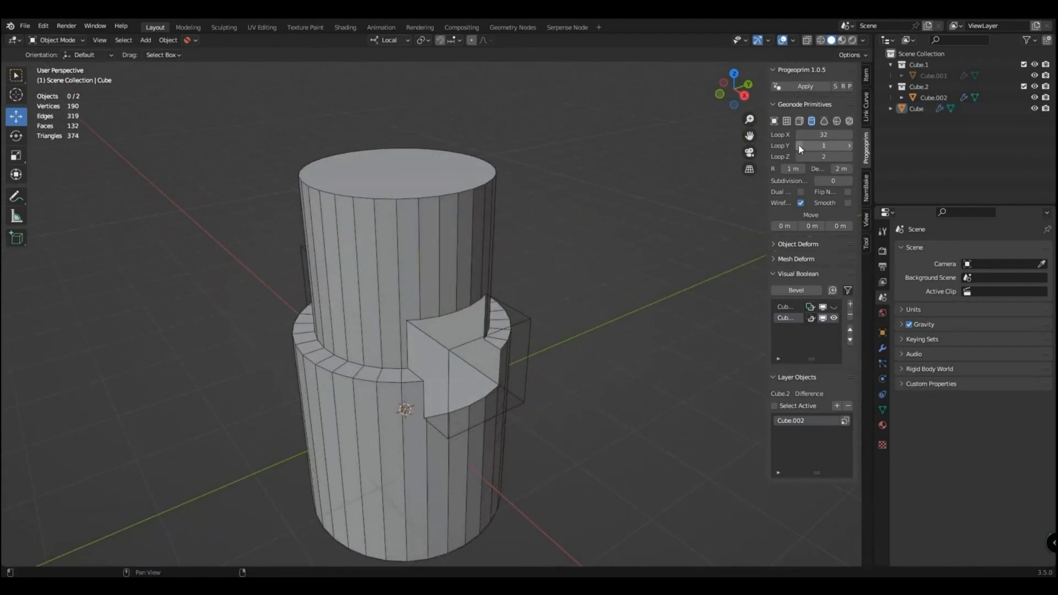
Show the Cube.1 union layer again and try an extra Z loop on the upper cylinder
key(a)
click(676, 205)
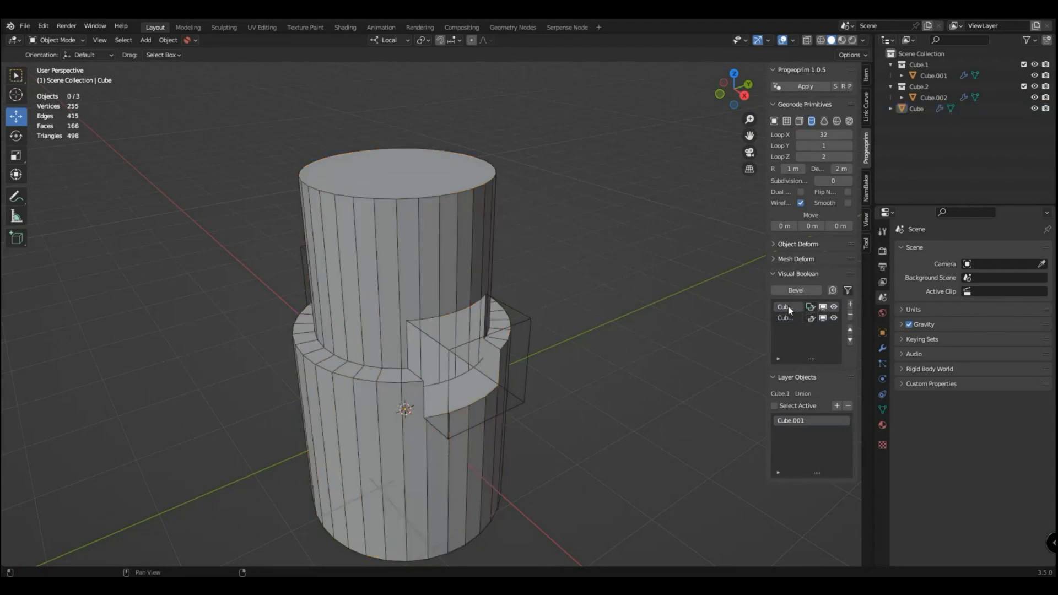
click(851, 157)
mouse_move(521, 226)
middle_down()
mouse_move(514, 260)
mouse_move(523, 227)
middle_up()
click(799, 156)
click(615, 282)
middle_drag(616, 282, 569, 337)
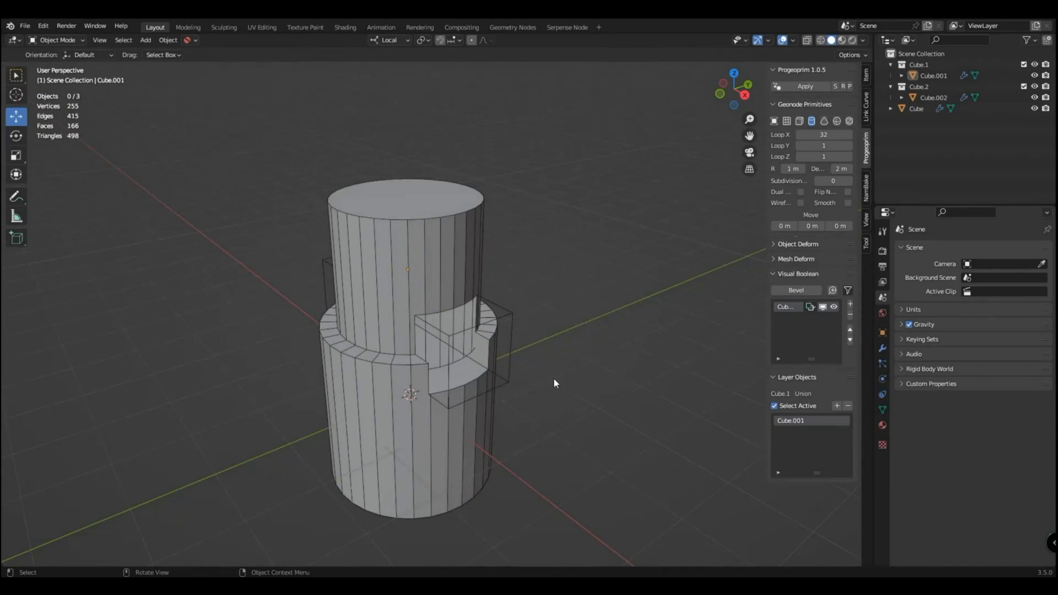
Duplicate the cutter box and raise the copy about 1.84 m along local Z to the top of the upper cylinder
click(518, 376)
key(shift+d)
key(z)
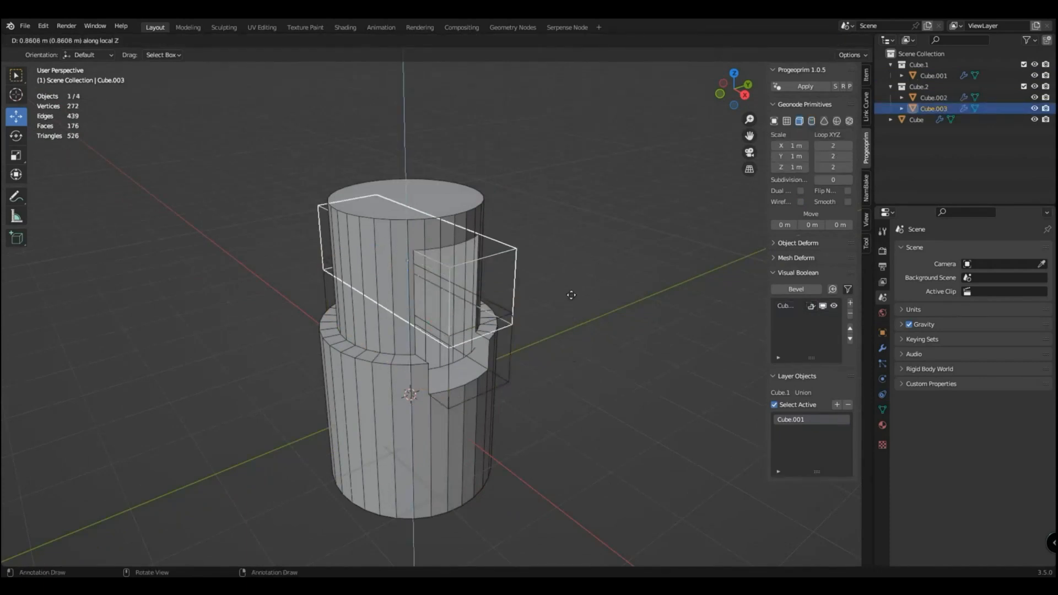
click(607, 285)
Rotate the duplicated cutter box 90 degrees about local Z
key(r)
key(z)
right_click(568, 309)
key(z)
right_click(568, 310)
text(rz)
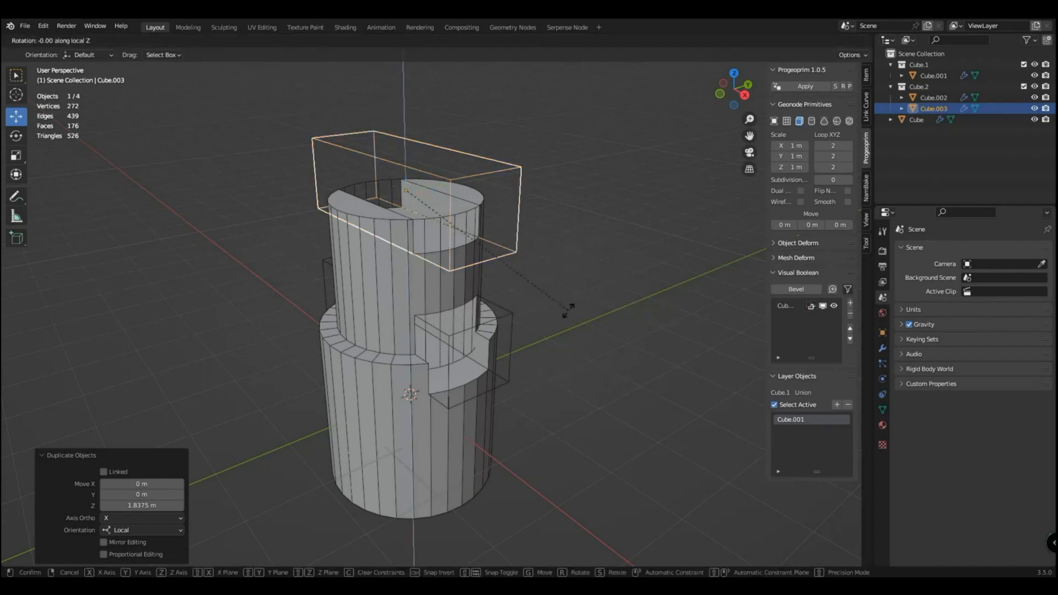
text(90)
click(567, 305)
Duplicate the rotated cutter box and raise the copy along local Z above it
mouse_move(565, 303)
middle_down()
mouse_move(552, 310)
mouse_move(559, 300)
middle_up()
key(shift+d)
key(z)
click(571, 261)
click(812, 120)
key(ctrl+z)
click(680, 263)
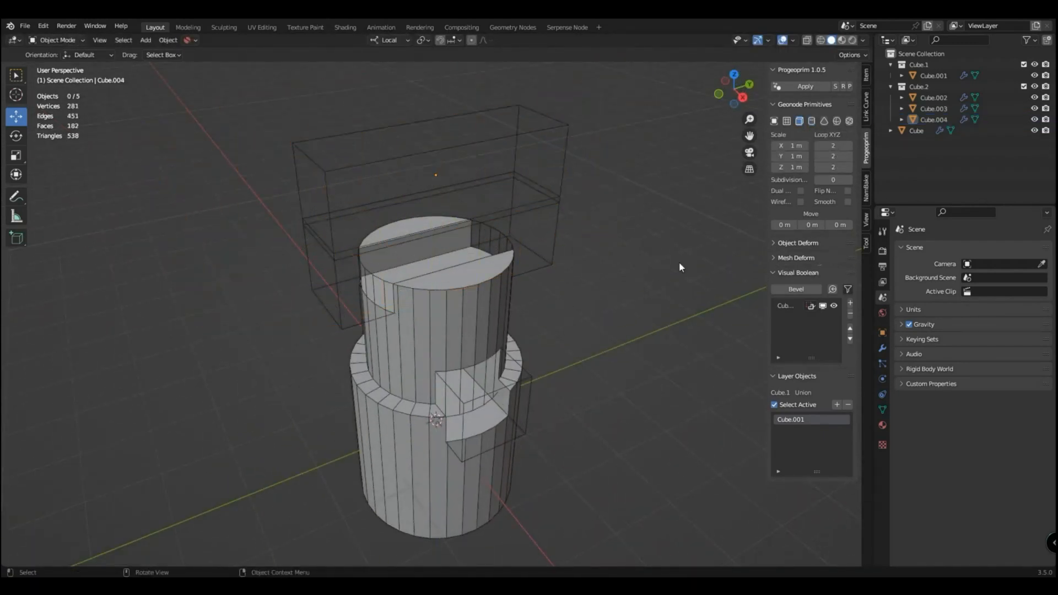
Change the topmost cutter box to a cylinder primitive and reset its X, Y and Z scale to 1
click(564, 165)
click(811, 121)
click(883, 332)
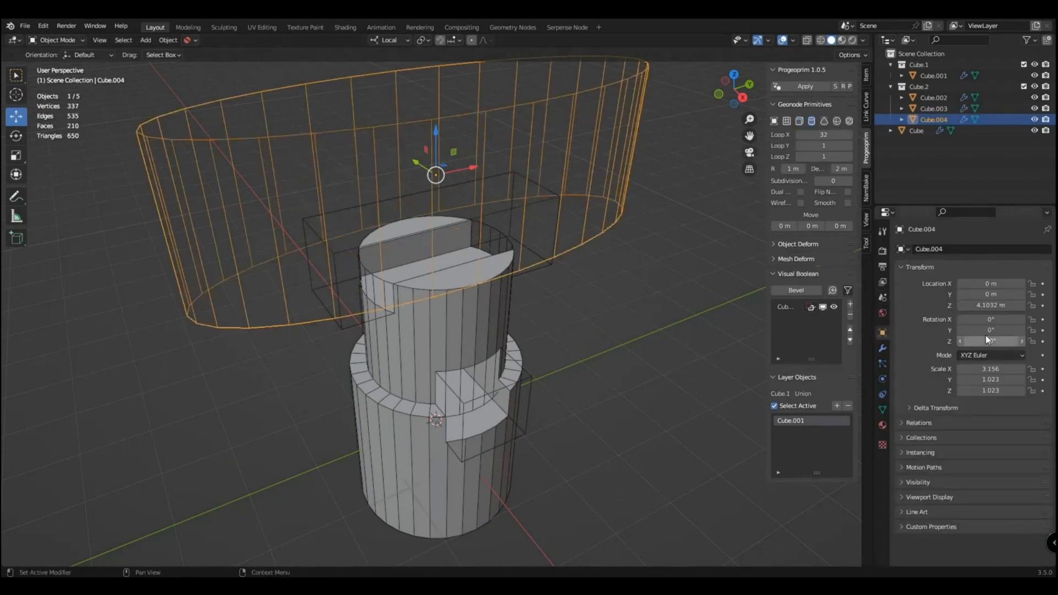
text(1)
key(Return)
Scale the cylinder cutter to about 0.775 and lower it about 0.93 m along local Z into the upper cylinder
middle_drag(614, 339, 634, 332)
key(s)
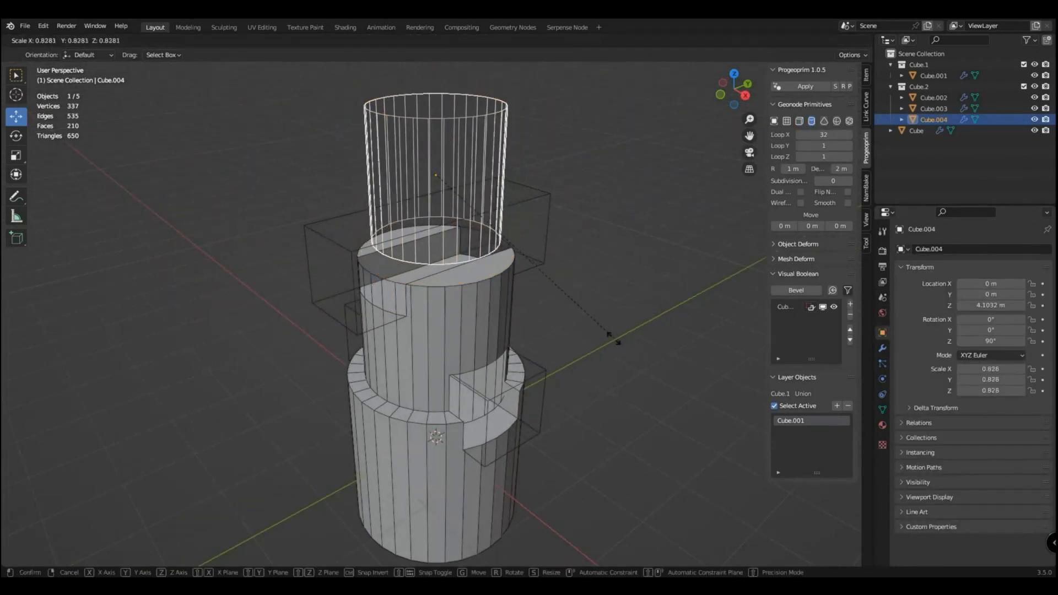
click(613, 336)
key(g)
key(z)
click(538, 310)
middle_drag(534, 298, 546, 279)
scroll(546, 279, up, 1)
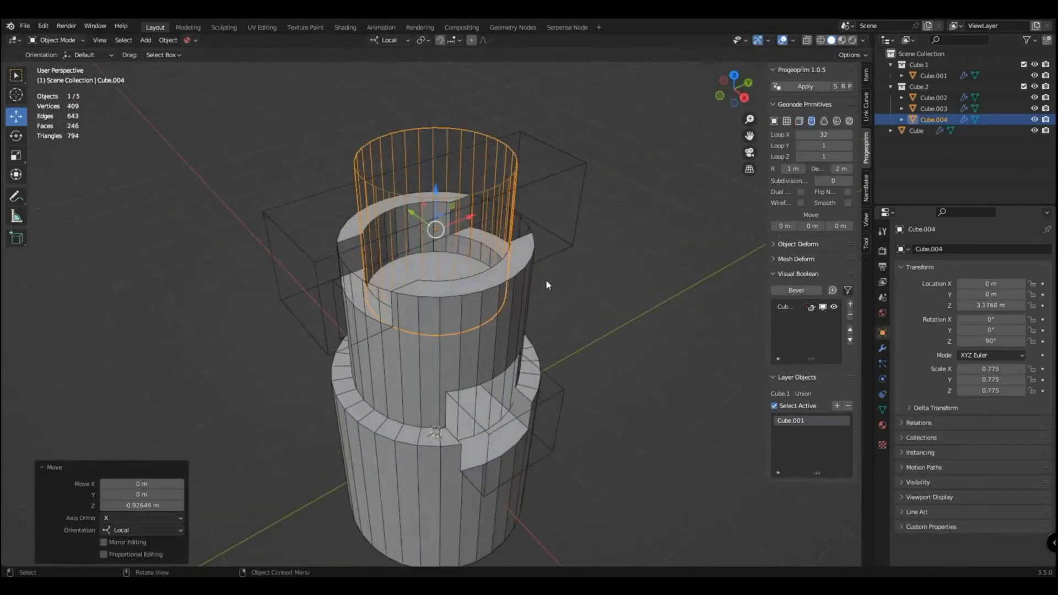
Lengthen the cylinder cutter's depth to about 9 m and lower it along local Z through the whole body
key(g)
key(z)
click(551, 309)
drag(841, 169, 907, 169)
scroll(584, 302, down, 2)
key(g)
key(z)
click(557, 380)
middle_drag(557, 380, 512, 366)
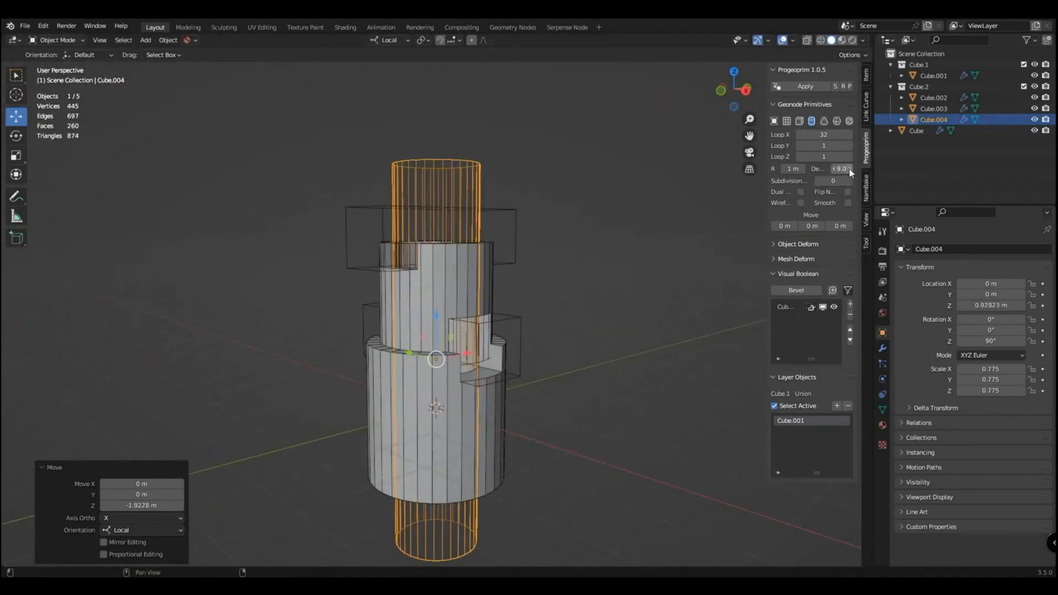
Reduce the cylinder cutter's depth to about 7 m and shift it along local Z to a height of about 1.01 m
drag(841, 169, 835, 169)
key(g)
key(z)
click(638, 291)
click(585, 298)
Hide the objects of both boolean layers so only the hollowed, notched body is displayed
middle_drag(573, 292, 546, 331)
click(834, 308)
click(484, 420)
middle_drag(505, 361, 421, 279)
click(421, 279)
mouse_move(519, 353)
middle_down()
mouse_move(485, 362)
mouse_move(512, 345)
middle_up()
click(504, 346)
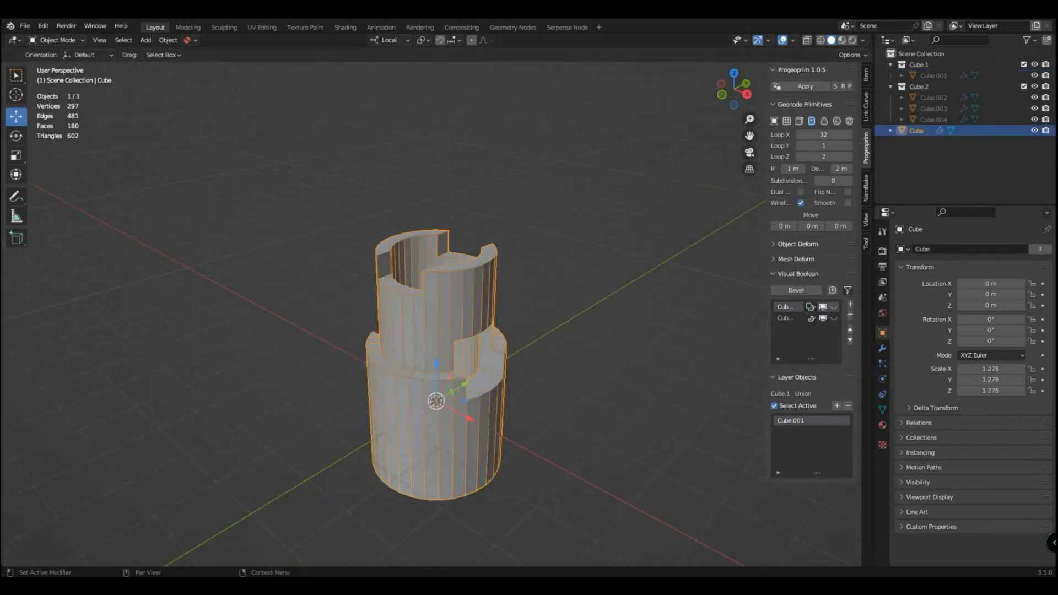
click(617, 388)
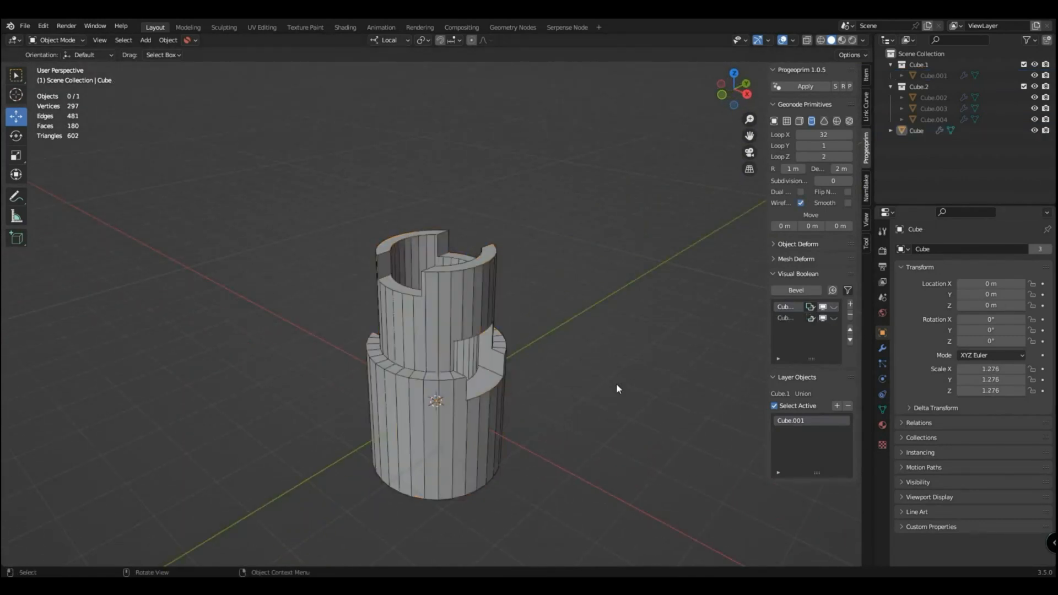
Show the Difference layer objects, duplicate the inner cylinder cutter and raise the copy about 0.91 m along local Z
click(834, 318)
click(483, 229)
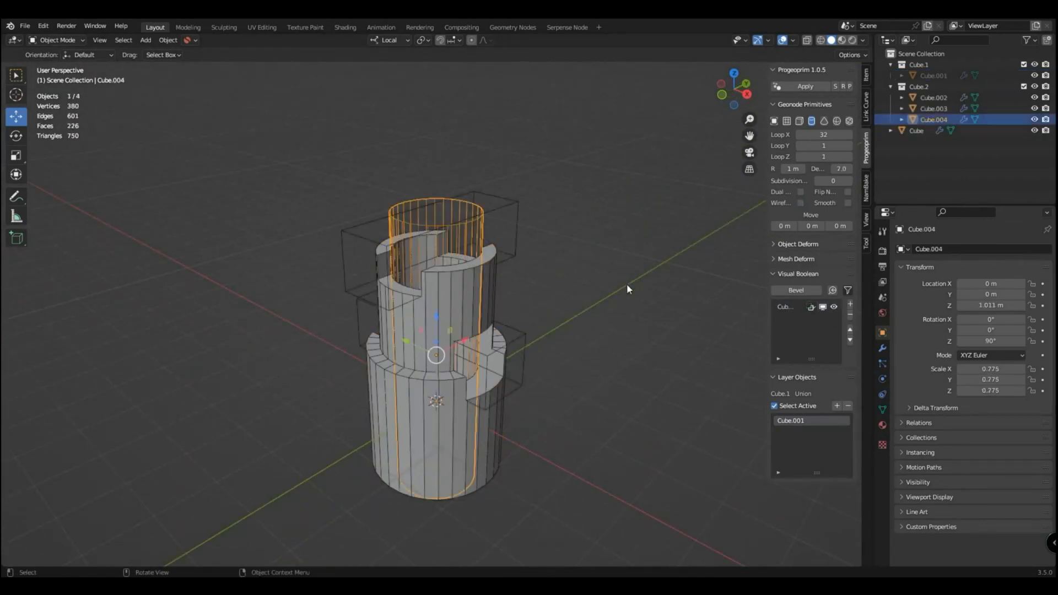
key(shift+d)
right_click(627, 283)
key(g)
key(z)
click(799, 223)
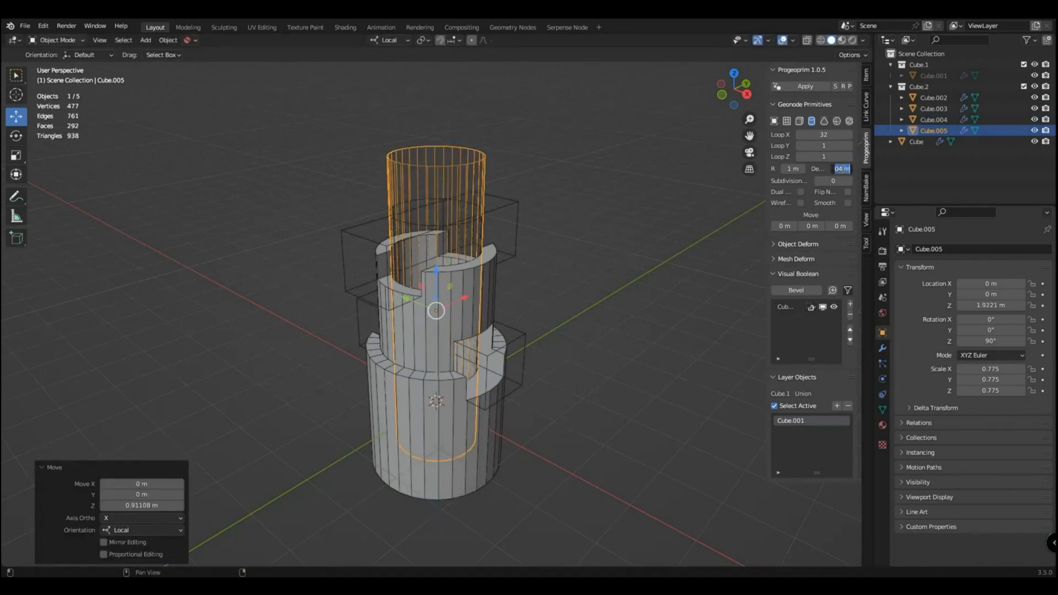
Set the duplicated cylinder's depth to 1 m and raise it about 1.77 m along local Z above the body
text(1)
key(Return)
key(g)
key(z)
click(637, 158)
middle_drag(603, 211, 601, 219)
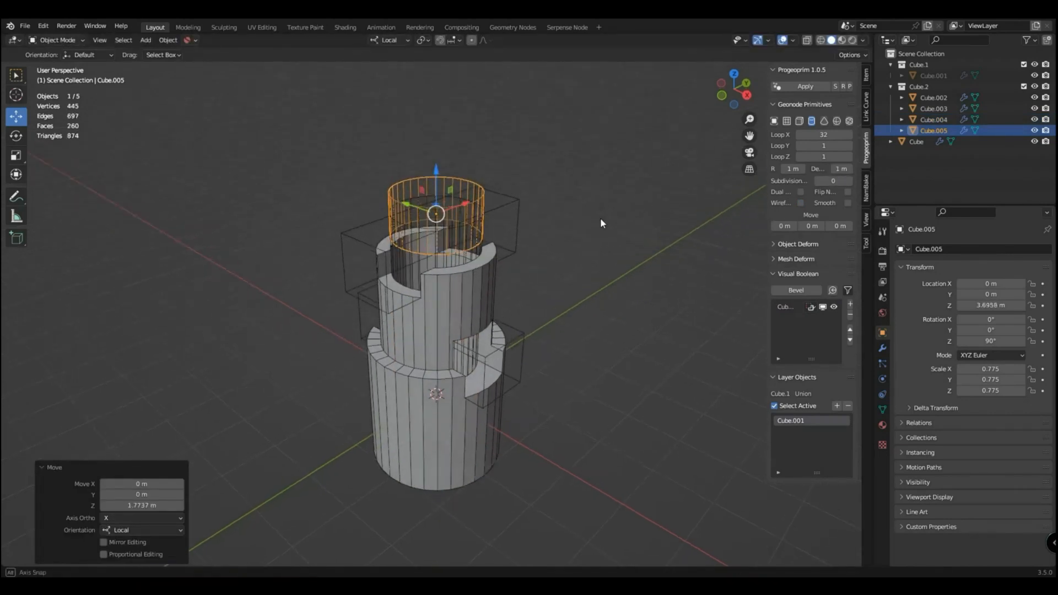
Remove the short cylinder Cube.005 from the Difference layer and scale it up by about 1.31
click(800, 454)
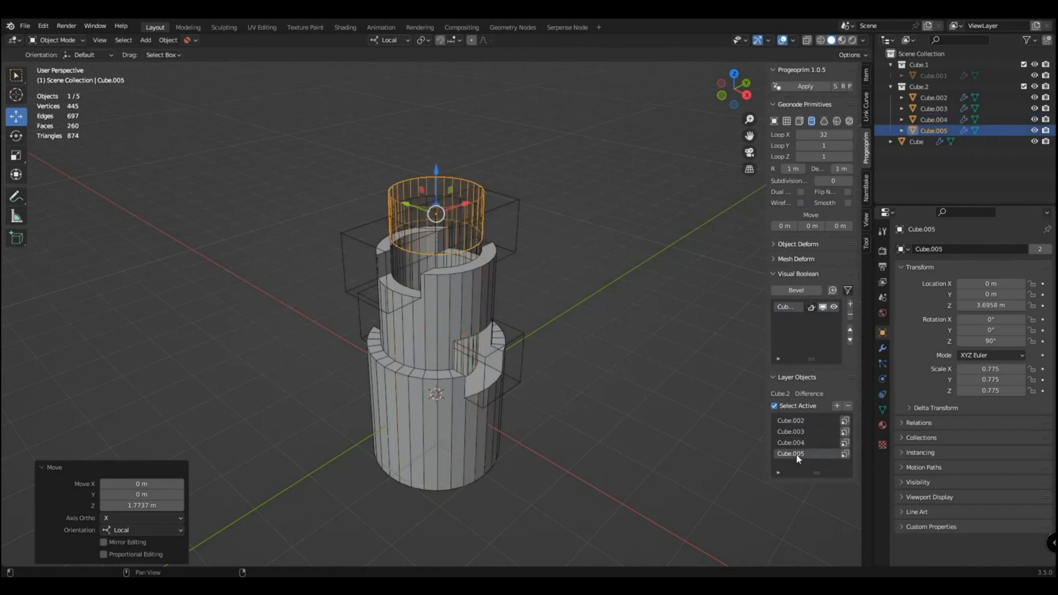
click(849, 406)
middle_drag(546, 269, 552, 292)
key(s)
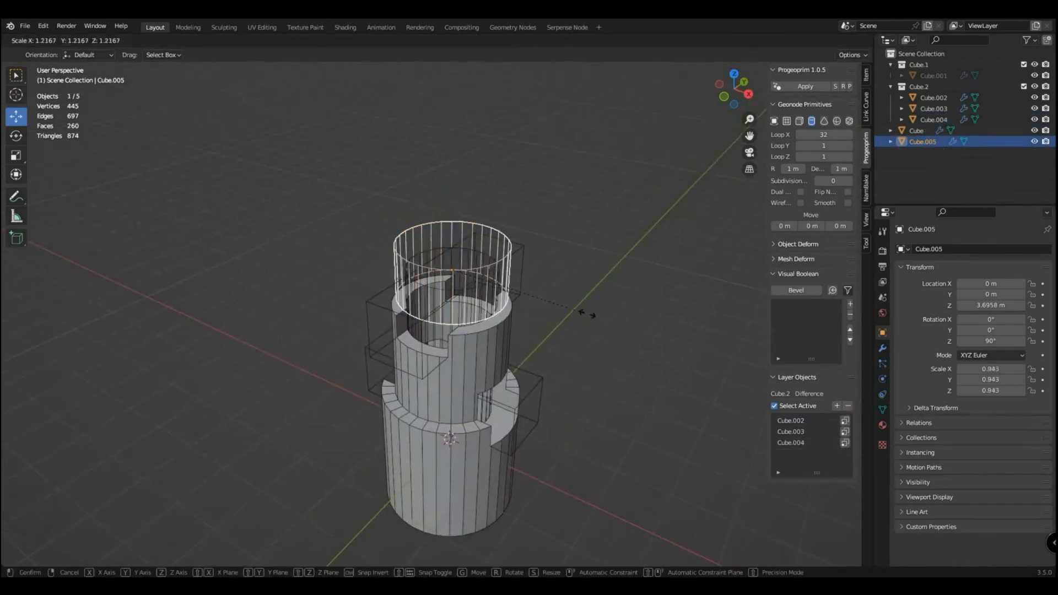
click(597, 313)
middle_drag(503, 350, 492, 333)
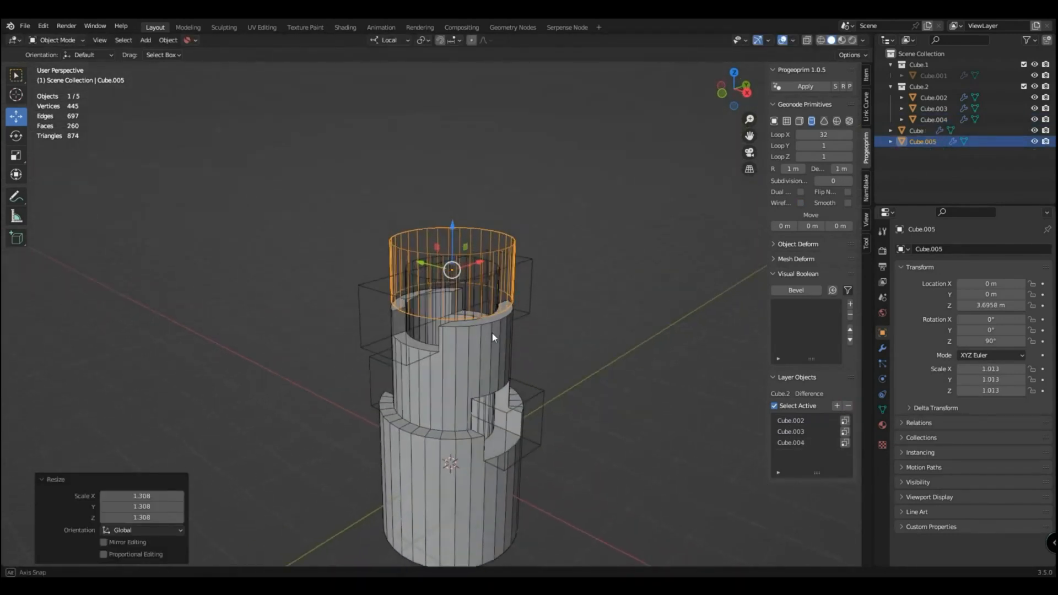
Add the short cylinder Cube.005 to the Cube.1 union layer
click(477, 356)
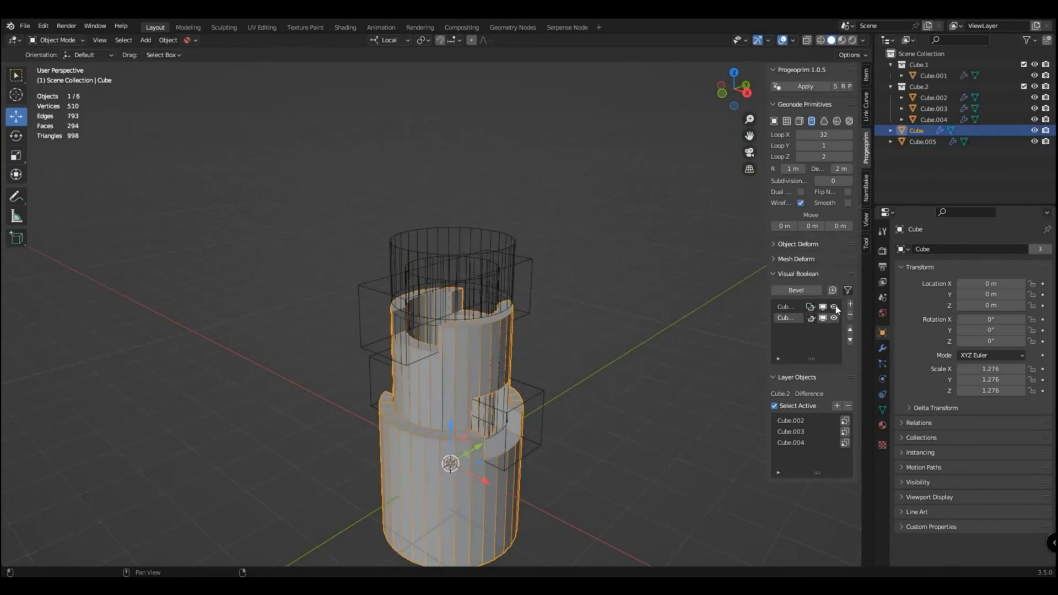
click(699, 316)
click(783, 307)
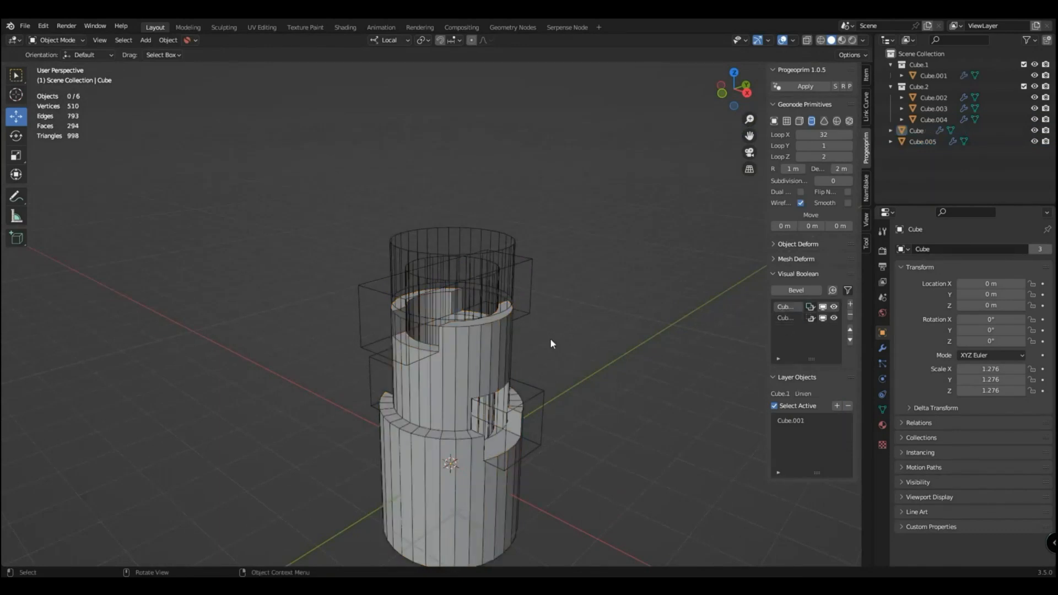
click(513, 241)
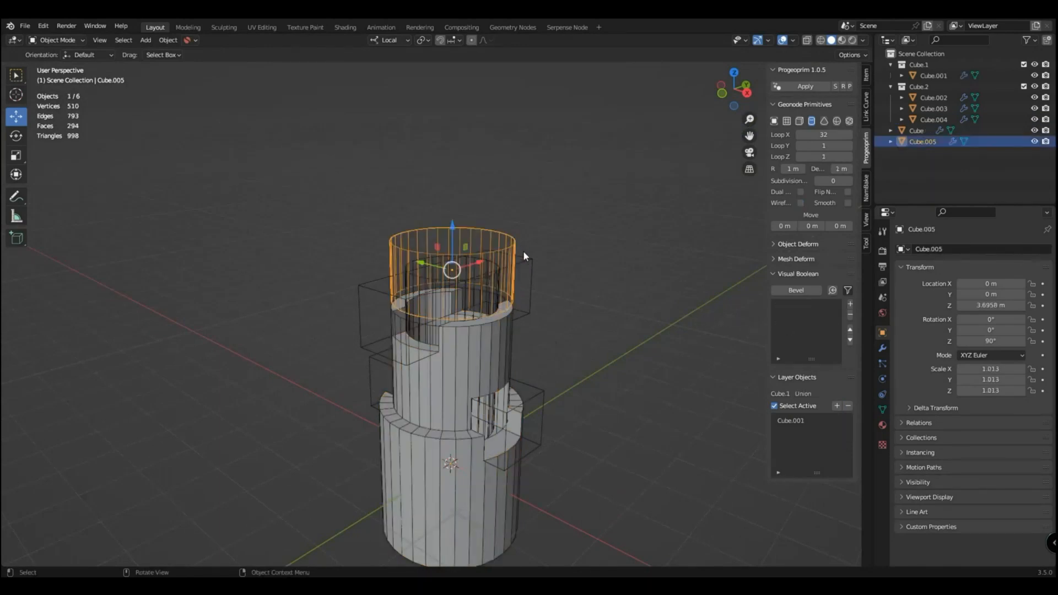
click(837, 406)
middle_drag(542, 349, 505, 329)
Reduce Cube.005's depth to about 0.5 m and lower it along local Z onto the body's upper rim
click(783, 309)
click(796, 433)
click(795, 421)
click(795, 431)
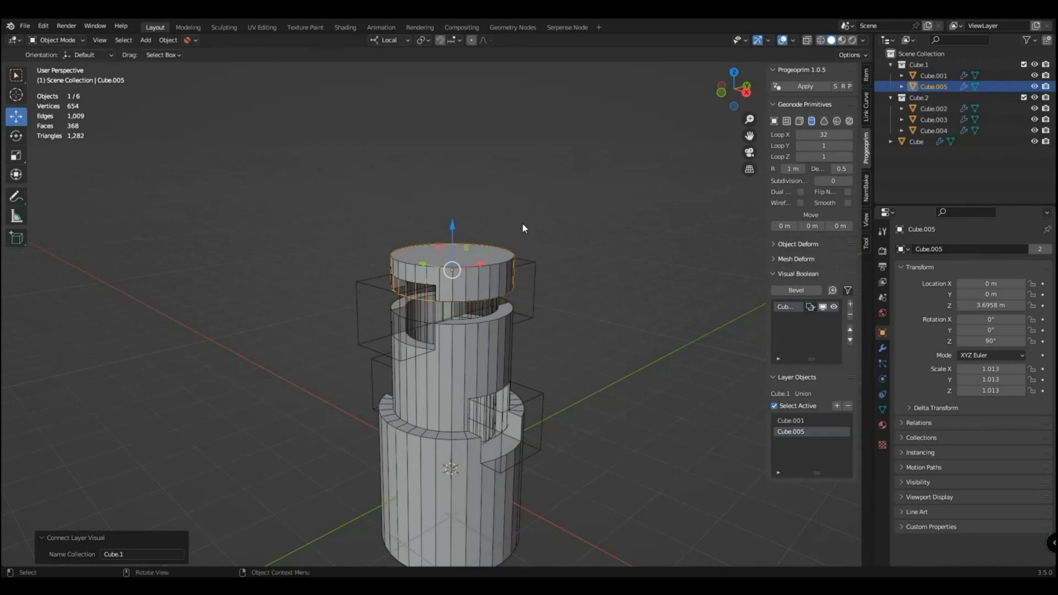
key(g)
key(z)
key(z)
click(527, 242)
middle_drag(441, 278, 536, 329)
Hide the Difference layer's cutter objects
click(485, 248)
click(462, 285)
click(834, 318)
click(562, 276)
scroll(514, 305, up, 3)
Set the rim cylinder's radius to about 0.90 m and depth to about 0.4 m, and lower it along local Z
click(490, 331)
drag(842, 169, 794, 169)
middle_drag(612, 270, 537, 289)
key(g)
key(z)
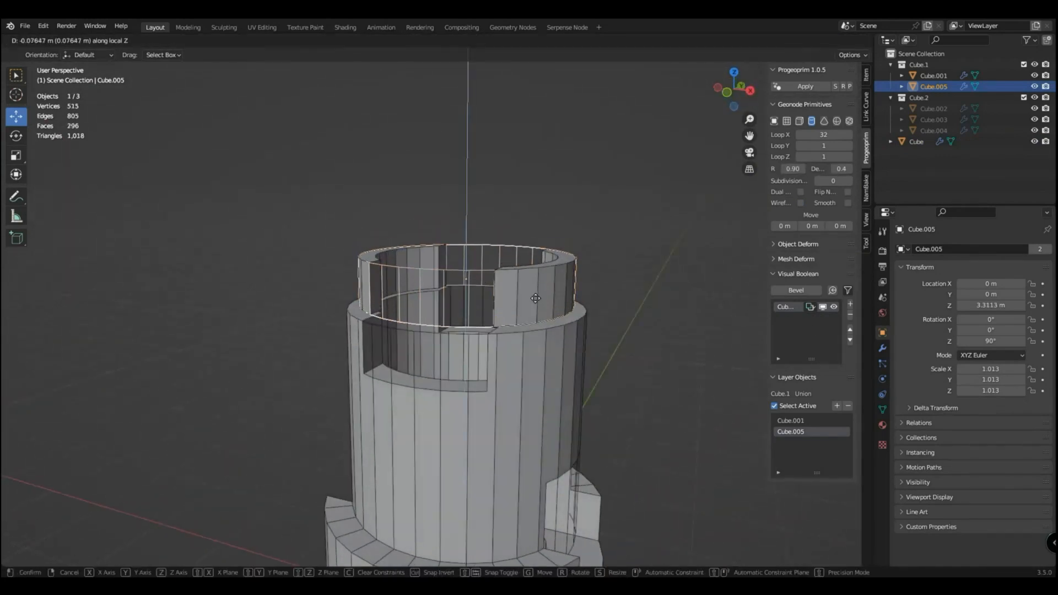
click(579, 331)
Inspect the top rim with the union layer objects hidden, and show them again
middle_drag(578, 331, 673, 350)
click(690, 356)
click(835, 307)
middle_drag(667, 315, 535, 309)
click(834, 307)
Turn on the Dual option for the rim cylinder Cube.005
click(435, 316)
click(436, 316)
middle_drag(436, 315, 471, 312)
click(800, 192)
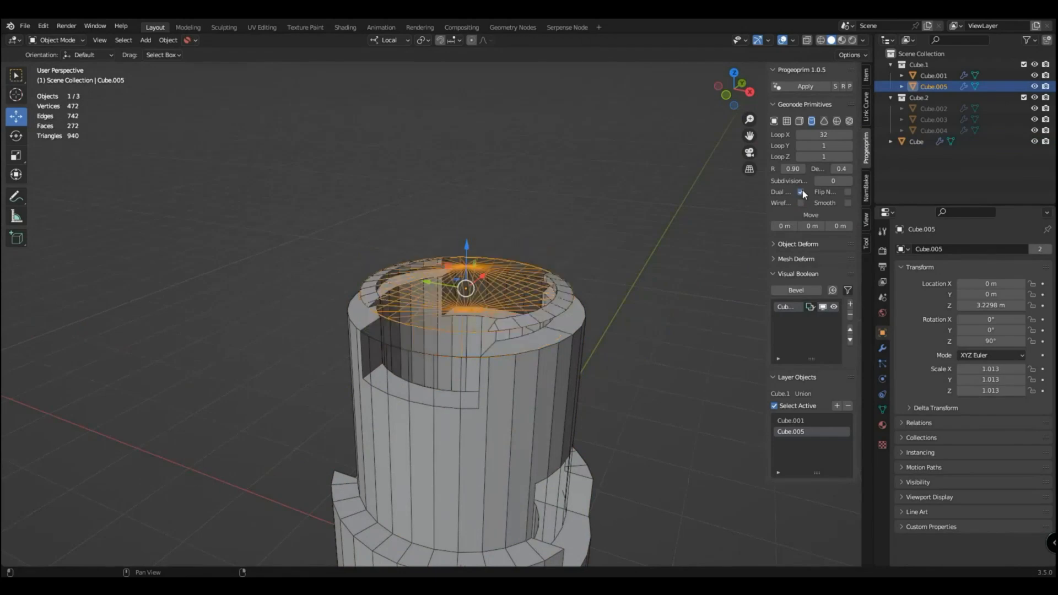
Set the rim cylinder's Loop Y to 2 and radius to 1 m, and hide the union layer's objects
key(Return)
middle_drag(573, 303, 584, 284)
click(850, 146)
middle_drag(562, 333, 508, 292)
key(alt+a)
click(462, 314)
click(834, 306)
middle_drag(656, 395, 491, 356)
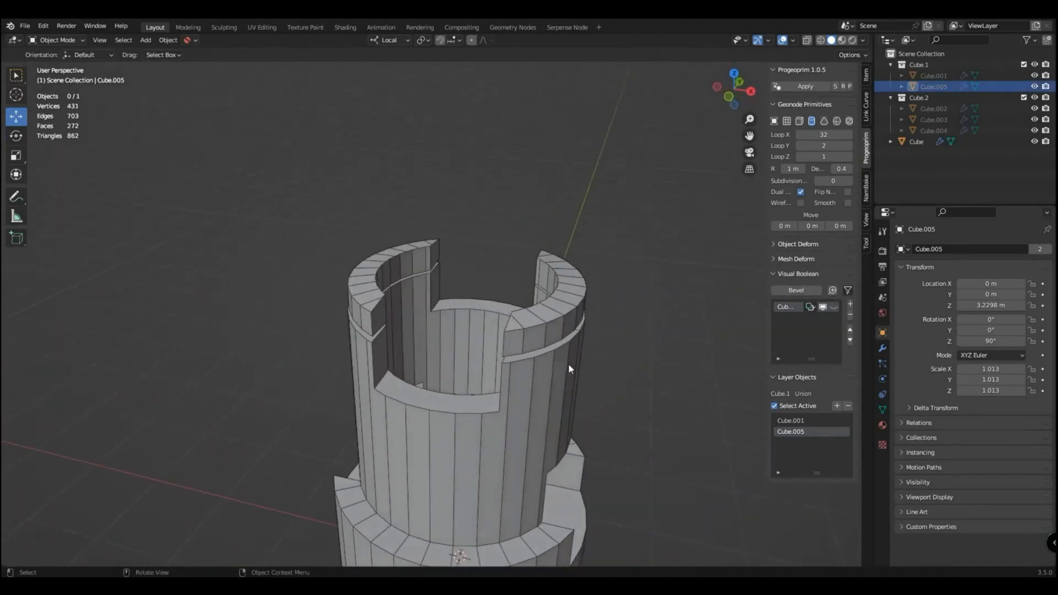
scroll(492, 356, down, 3)
shift+middle_drag(623, 409, 568, 334)
middle_drag(568, 334, 537, 333)
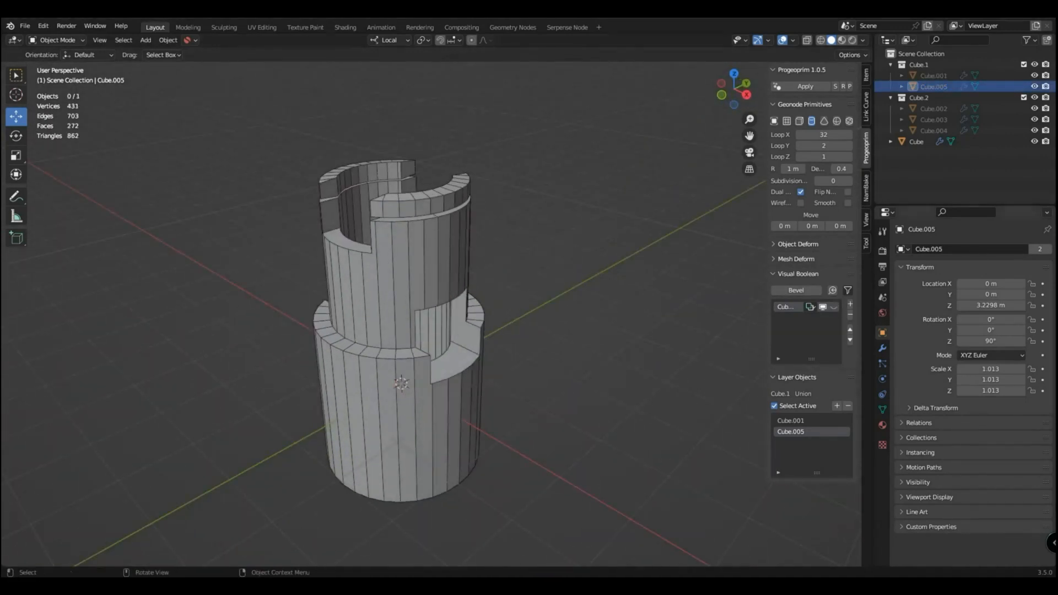
Add a cylinder mesh and raise it along Z to about 4.41 m, above the notched stepped cylinder
key(shift+a)
click(595, 158)
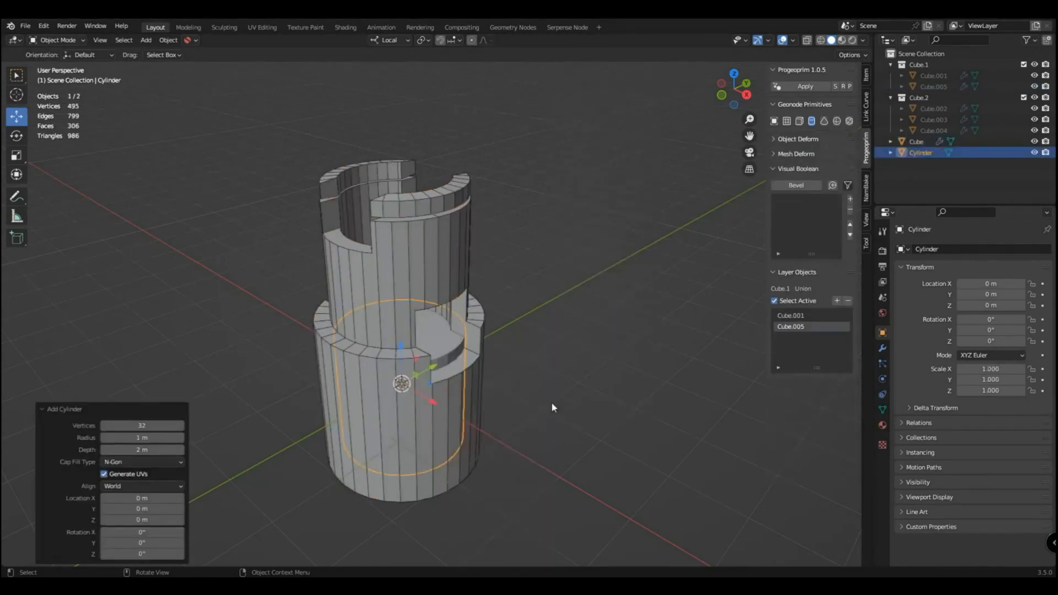
key(g)
key(z)
click(548, 113)
middle_drag(485, 177, 510, 276)
scroll(468, 224, down, 2)
scroll(513, 380, up, 1)
shift+middle_drag(514, 407, 498, 332)
middle_drag(498, 331, 463, 359)
Convert the new upper cylinder into a procedural cylinder primitive with Loop X at 32
click(813, 121)
middle_drag(490, 217, 493, 227)
drag(831, 136, 829, 135)
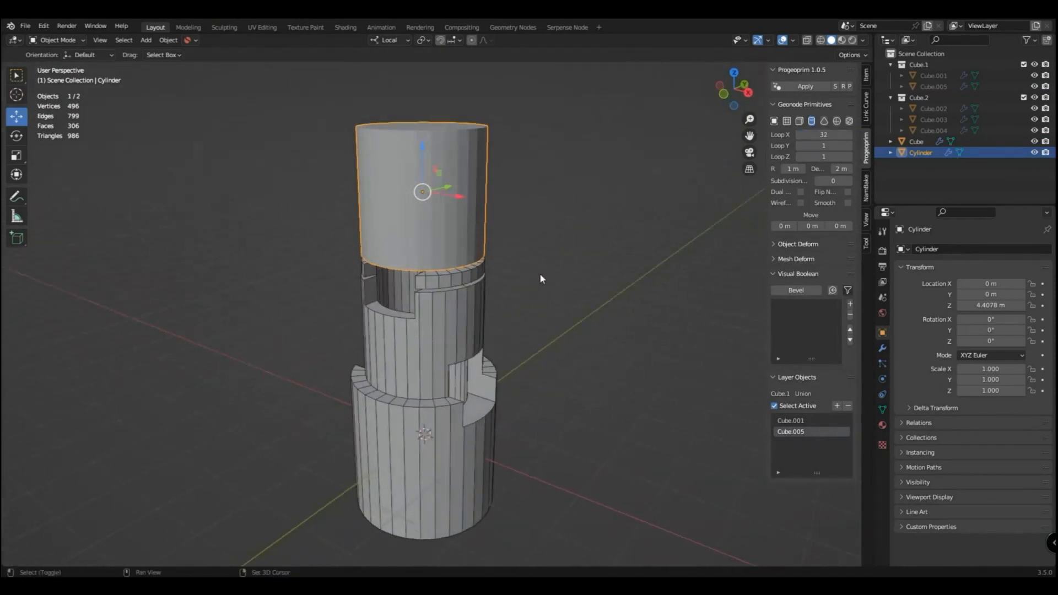
middle_drag(541, 279, 595, 310)
click(594, 310)
key(ctrl+z)
Duplicate the upper cylinder in place, scale the copy to about 0.837, and raise it along Z
key(shift+d)
right_click(622, 303)
key(s)
click(634, 332)
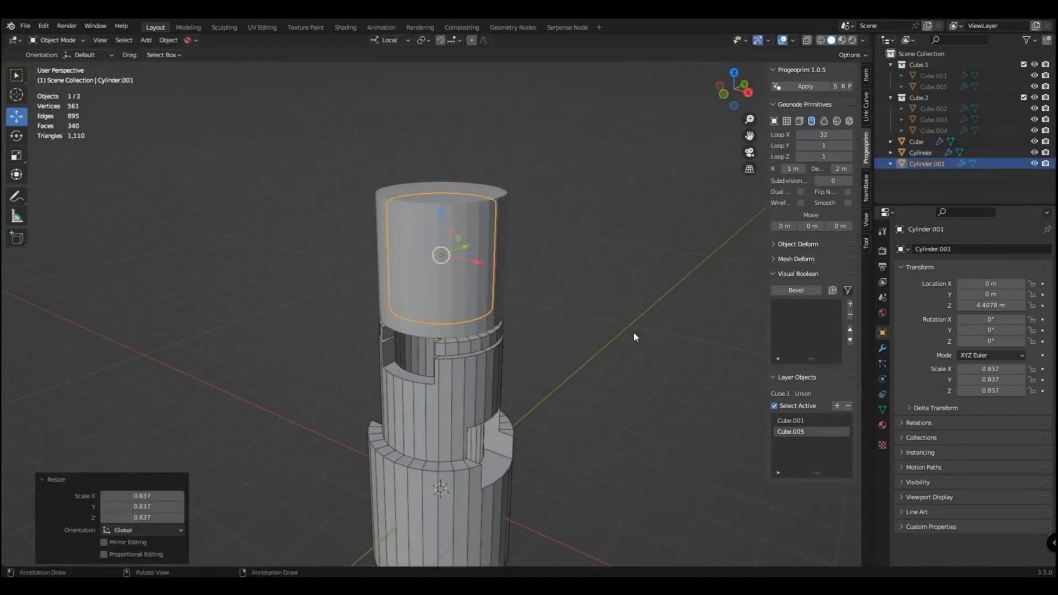
key(g)
key(z)
click(606, 300)
middle_drag(635, 265, 641, 293)
Add the smaller copy to the upper cylinder as a new boolean layer of type Difference
shift+click(487, 281)
click(850, 305)
click(812, 307)
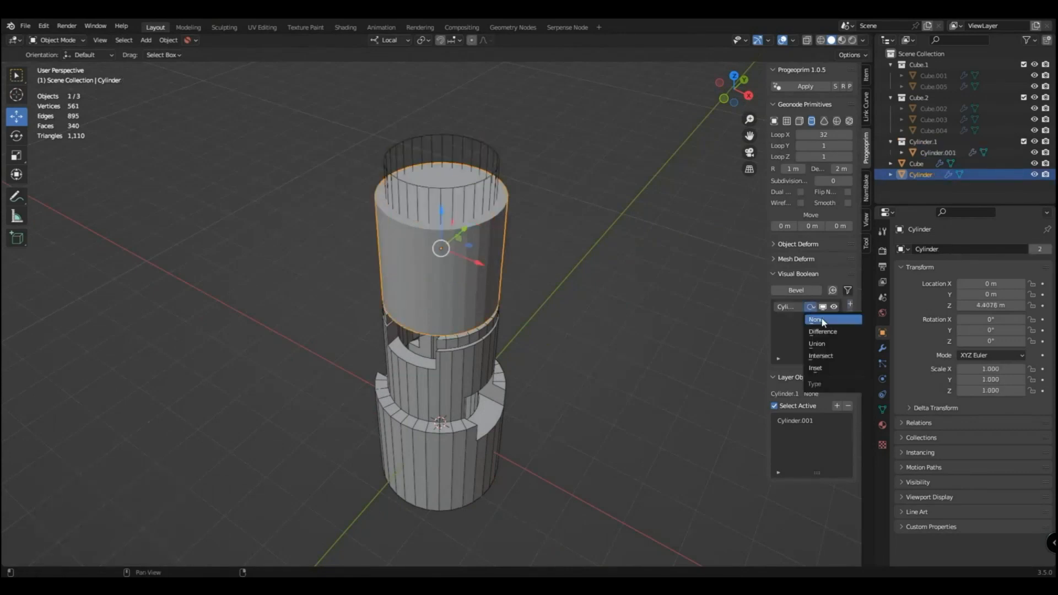
click(824, 331)
Scale the upper cylinder's cutter to about 0.736 and set its depth to about 5.4 m
click(496, 181)
key(s)
click(619, 286)
middle_drag(620, 286, 623, 258)
drag(794, 170, 858, 169)
key(ctrl+z)
middle_drag(536, 287, 537, 319)
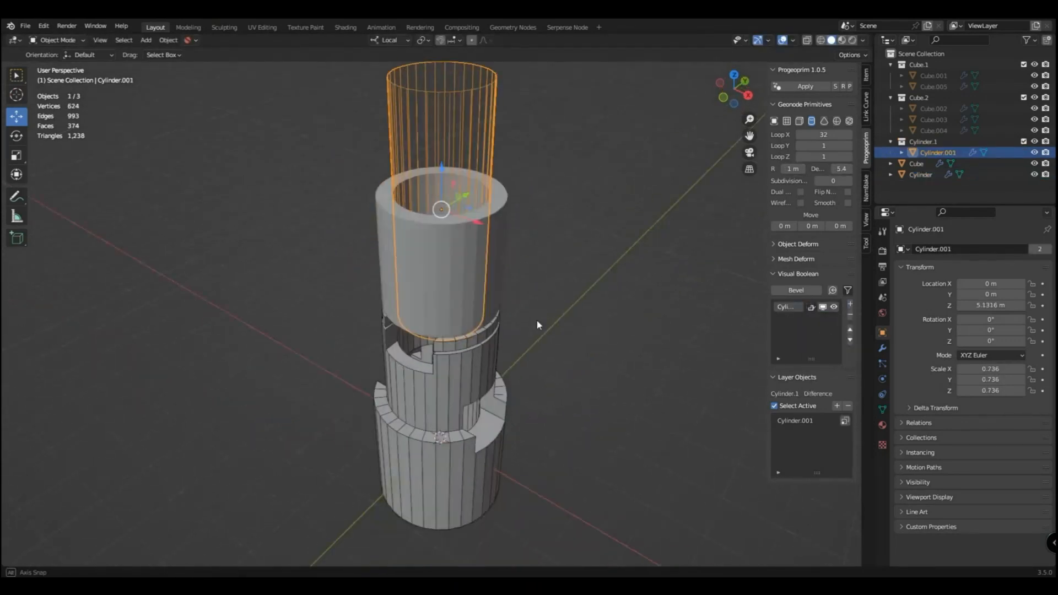
Scale the cutter up to about 0.775 in top view to thin the upper cylinder's wall
key(KP_7)
scroll(537, 319, up, 3)
key(s)
click(540, 225)
click(563, 231)
middle_drag(561, 264, 532, 216)
scroll(561, 220, down, 5)
Lower the cutter along Z to about 4.45 m and set its depth to about 3.46 m
click(472, 204)
key(g)
key(z)
key(z)
click(473, 233)
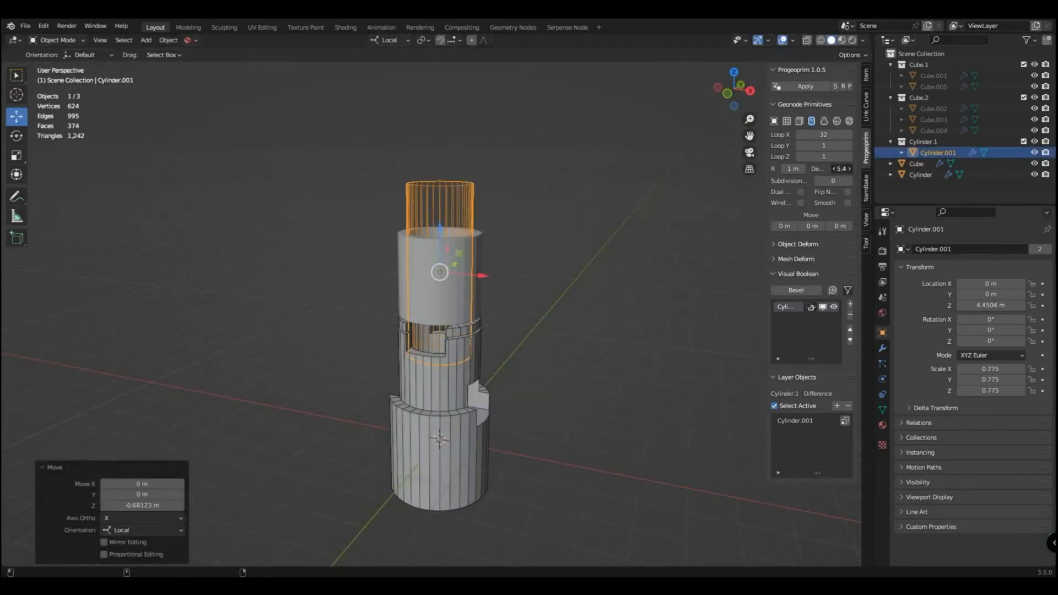
click(497, 239)
scroll(506, 251, up, 3)
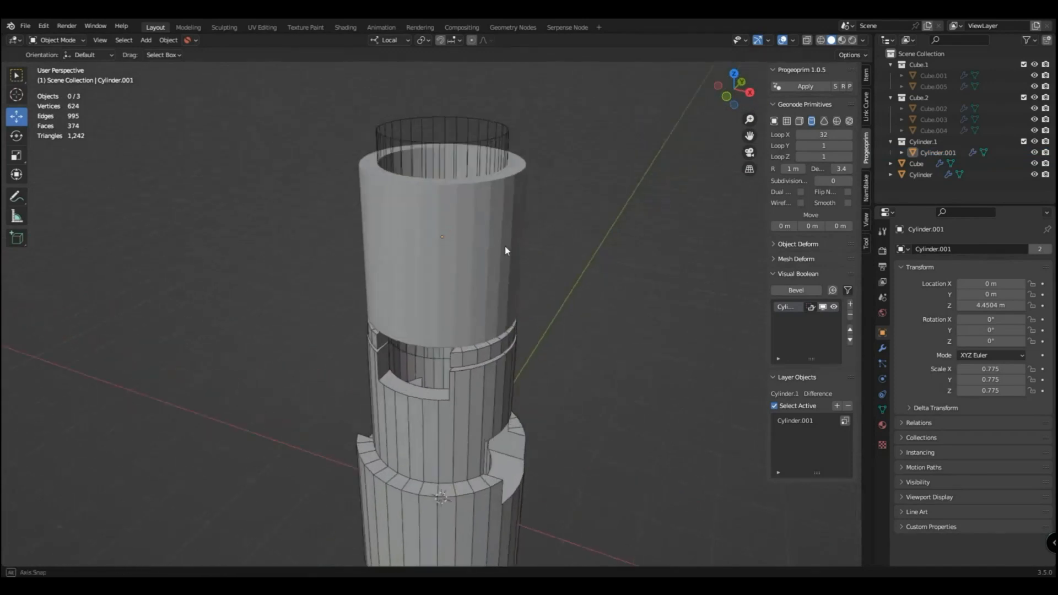
Widen the sidebar and examine the base cylinder's boolean layers Cube.1 and Cube.2
click(506, 251)
drag(769, 323, 747, 322)
click(617, 333)
scroll(470, 361, down, 3)
click(444, 459)
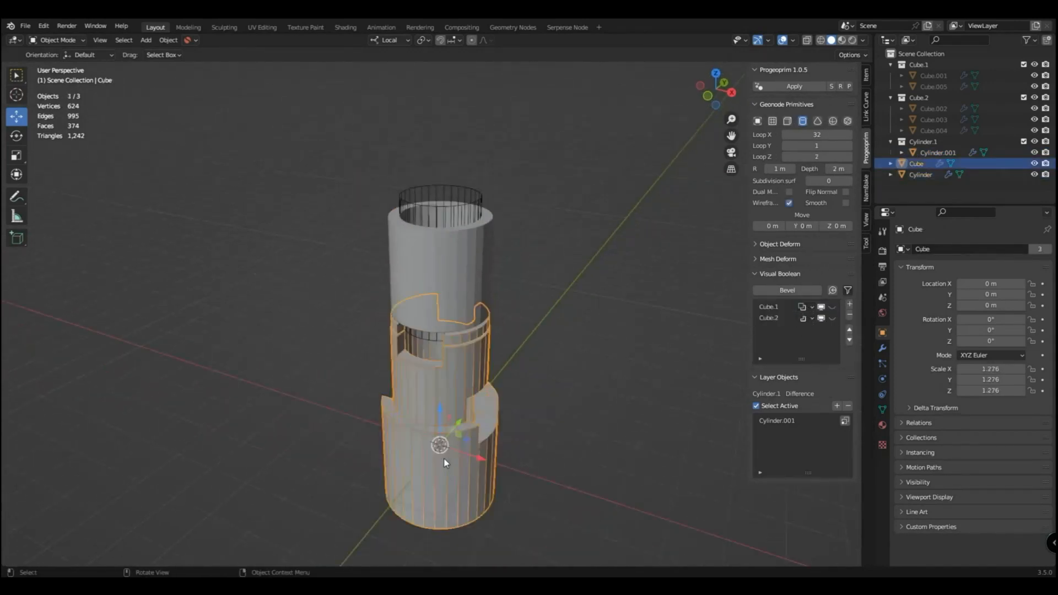
click(770, 308)
mouse_move(562, 364)
middle_down()
mouse_move(597, 330)
mouse_move(557, 369)
middle_up()
click(482, 476)
click(766, 318)
middle_drag(554, 430, 614, 383)
click(488, 495)
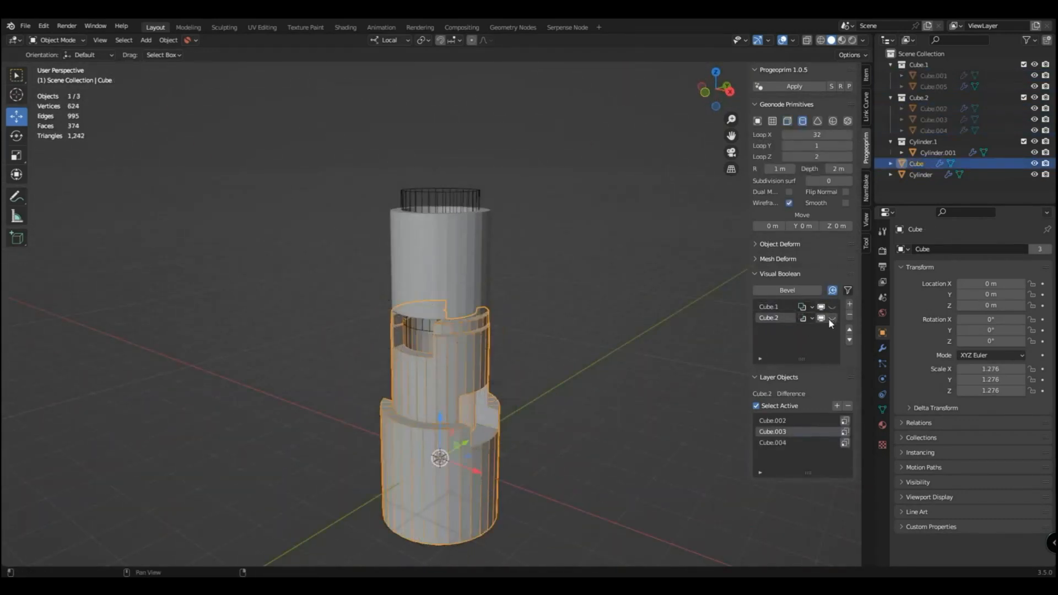
Duplicate the upper cylinder's round cutter and raise the copy along Z by about 1.97 m
click(432, 263)
middle_drag(549, 241, 582, 347)
click(479, 206)
scroll(524, 226, up, 1)
click(557, 320)
click(481, 255)
key(shift+d)
right_click(481, 255)
drag(448, 278, 448, 155)
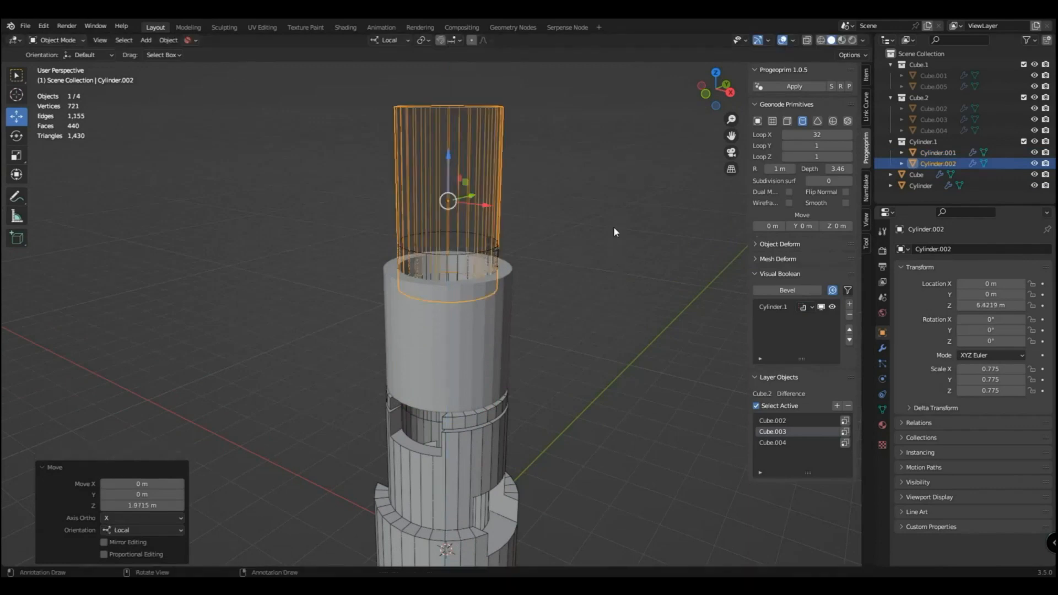
Convert the copy to a box primitive scaled to about 1.394, sized 2.58 × 2.33 × 0.78 m, and lower it to about Z 4.52 m
click(787, 121)
key(s)
click(687, 313)
drag(777, 146, 769, 167)
key(g)
key(z)
click(598, 353)
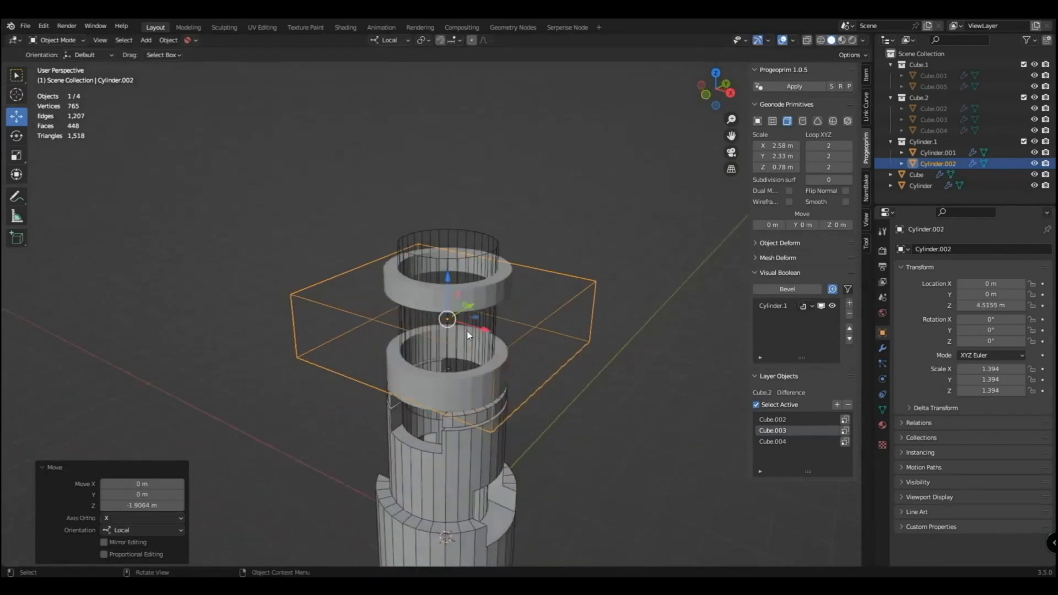
Add the box to the upper cylinder as a new boolean layer of type Intersect
click(471, 357)
click(456, 387)
click(538, 319)
shift+click(460, 390)
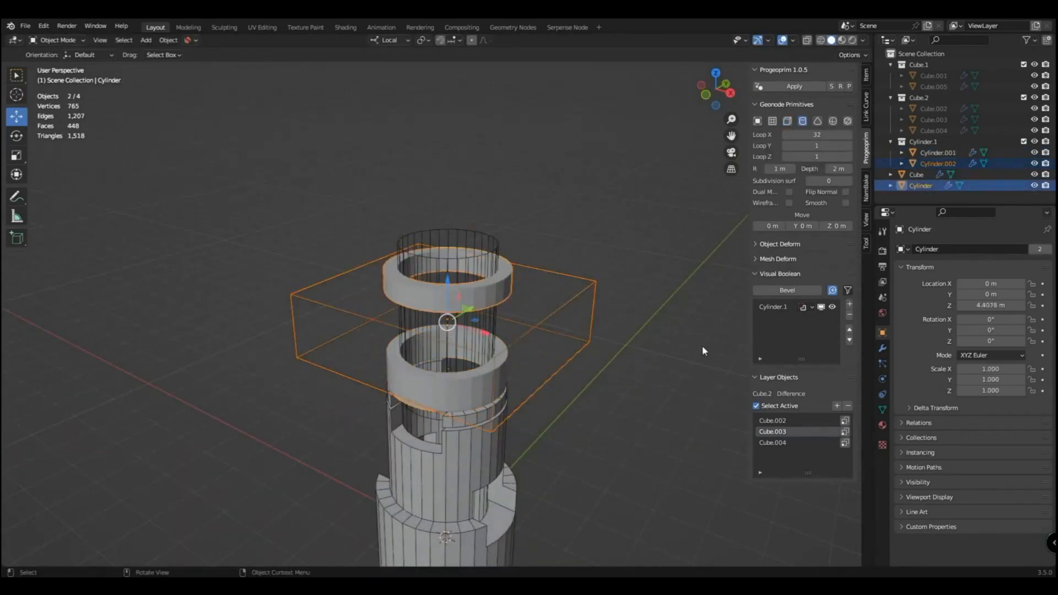
click(849, 304)
click(812, 318)
click(822, 368)
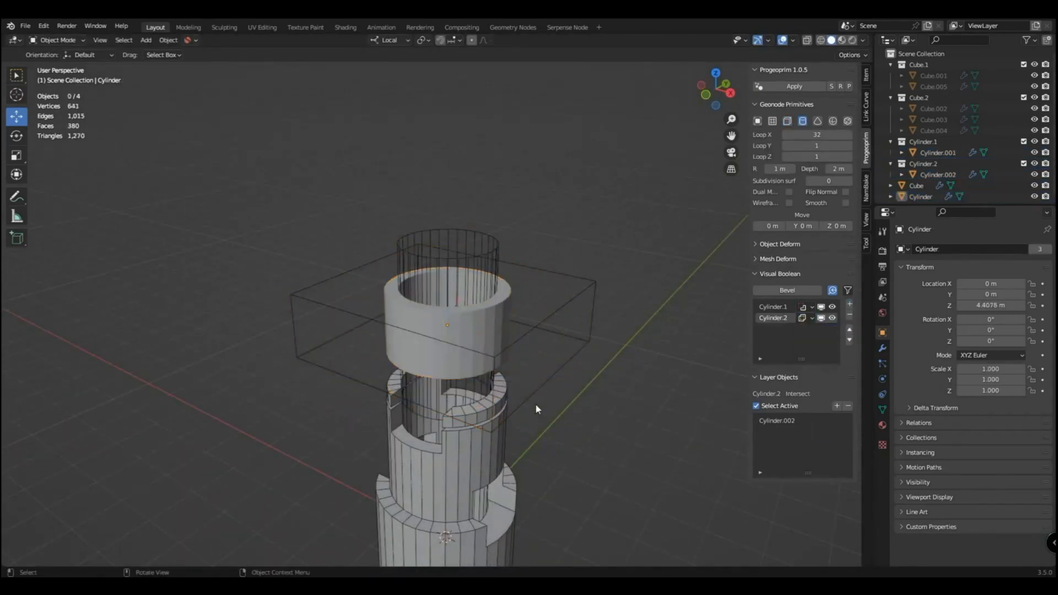
Move the intersect box along local Z to about 4.56 m
click(555, 362)
key(g)
key(z)
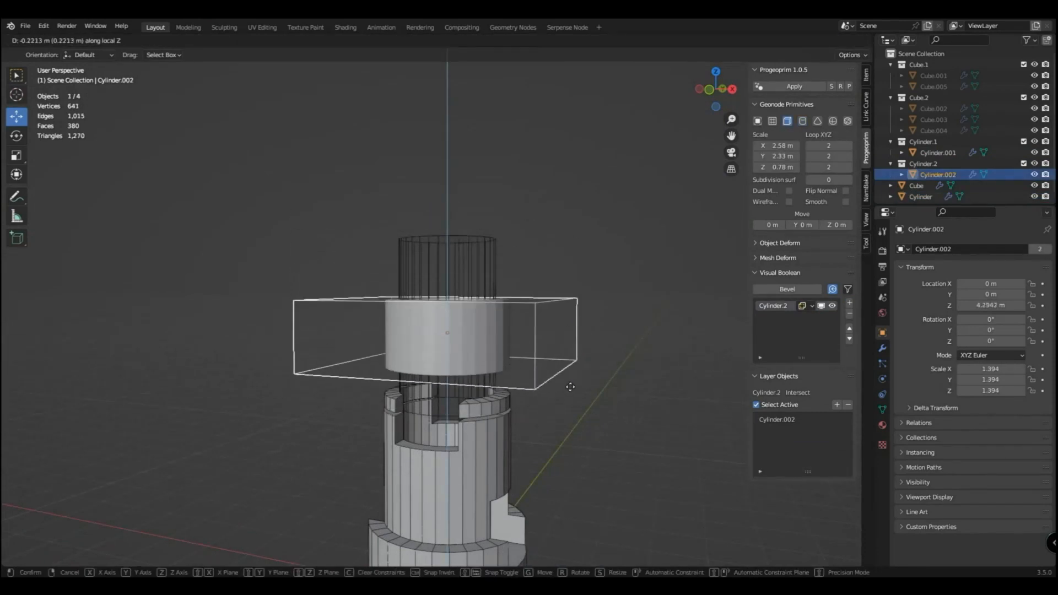
click(576, 360)
middle_drag(570, 365, 551, 368)
Duplicate the intersect box and raise the copy along Z by about 1.52 m
key(shift+d)
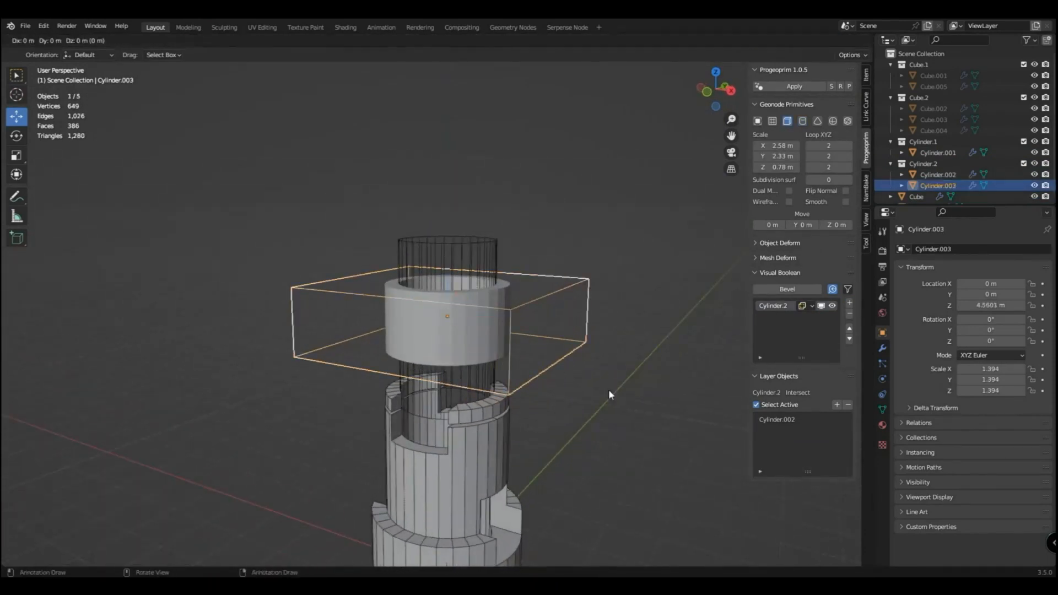
right_click(609, 391)
key(g)
key(z)
click(610, 294)
Resize the duplicated box to about X 0.83 m, Y 2.05 m and Z 1.83 m
drag(776, 167, 761, 166)
drag(776, 156, 758, 156)
middle_drag(568, 235, 566, 272)
mouse_move(775, 156)
mouse_down()
mouse_move(747, 157)
mouse_move(796, 157)
mouse_move(770, 146)
mouse_up()
middle_drag(684, 231, 685, 193)
drag(777, 167, 817, 167)
Lower the tall box along Z to about 4.95 m and hide the Cylinder.1 difference layer's cutter
key(g)
key(z)
key(z)
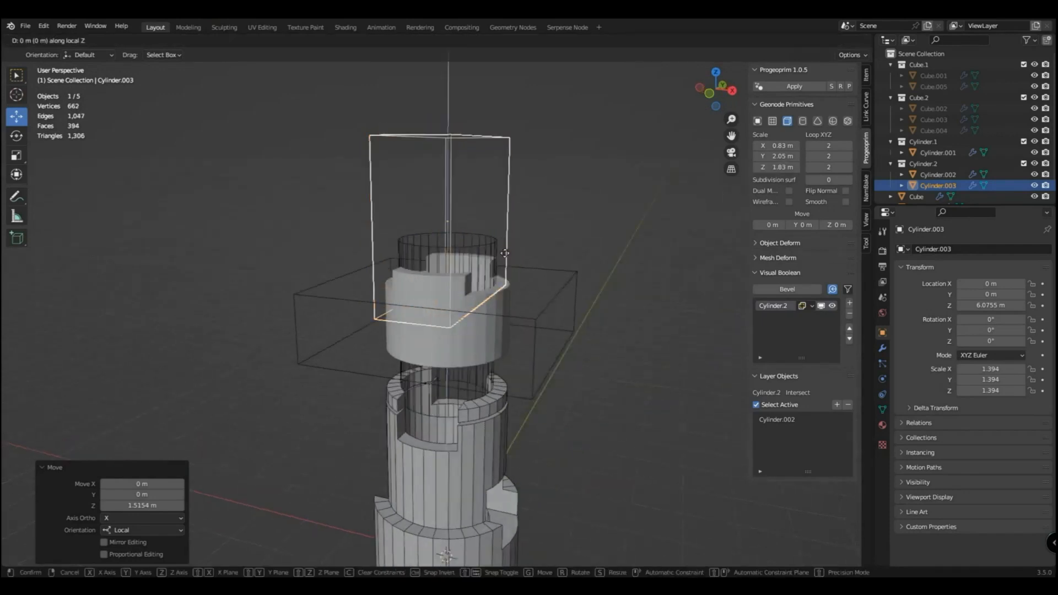
click(518, 313)
middle_drag(518, 312, 503, 354)
scroll(487, 380, up, 3)
scroll(501, 354, down, 3)
click(490, 347)
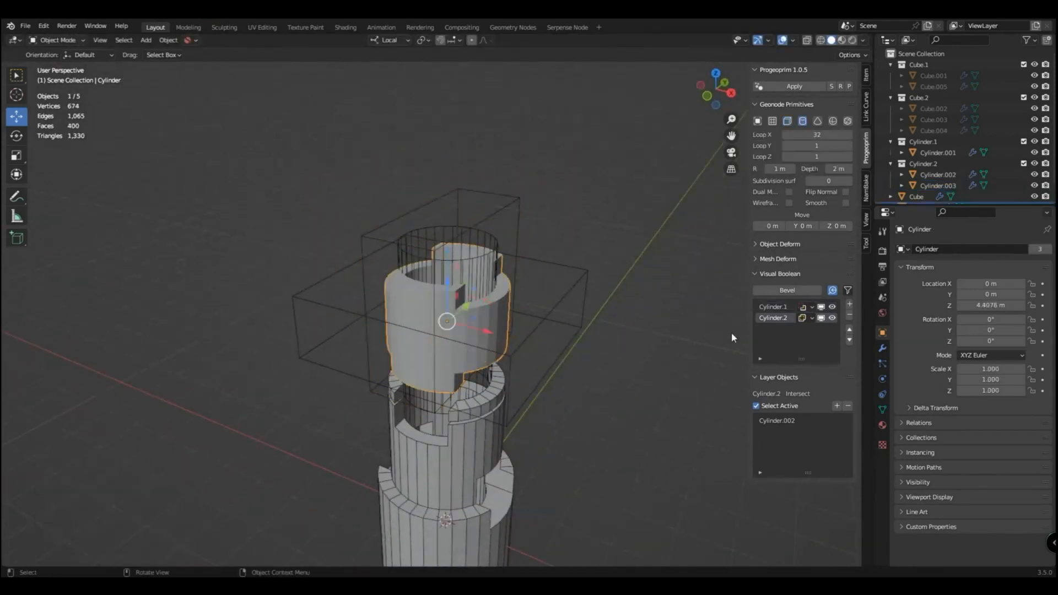
click(832, 306)
Resize the tall box to about X 0.51 m, Y 1.82 m and Z 2.09 m
click(521, 242)
scroll(522, 242, up, 2)
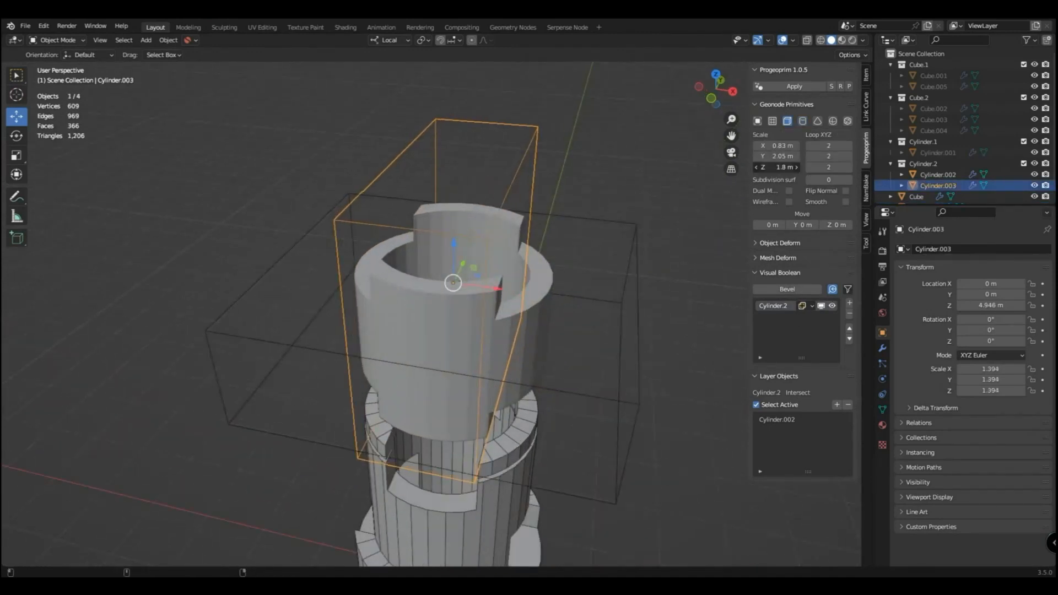
mouse_move(777, 156)
mouse_down()
mouse_move(732, 157)
mouse_move(785, 157)
mouse_move(760, 147)
mouse_up()
middle_drag(617, 292, 642, 259)
scroll(617, 303, down, 3)
key(KP_1)
scroll(617, 299, up, 3)
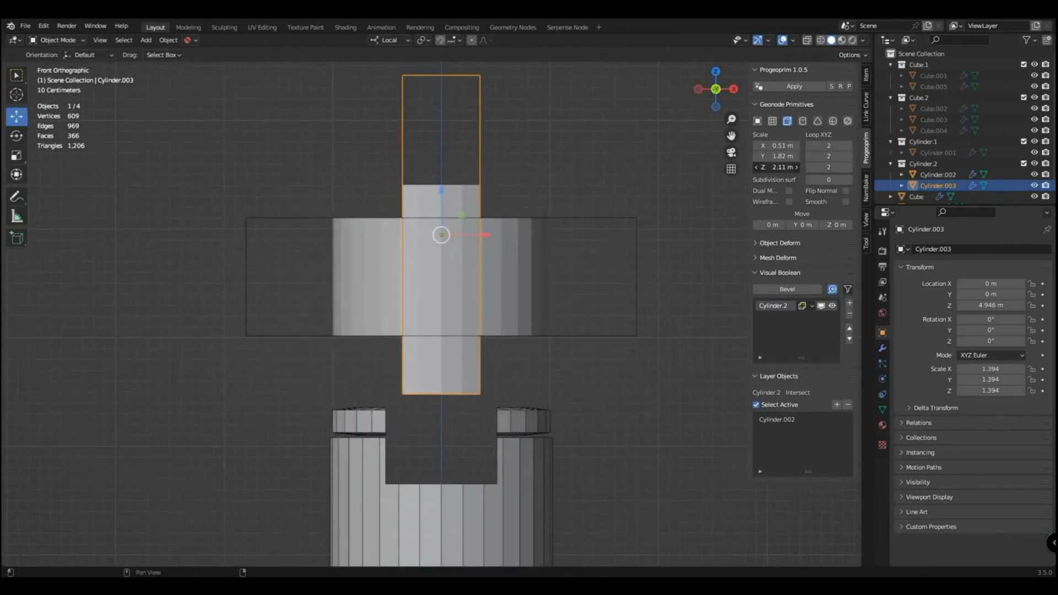
Lower the tall box along local Z to about 4.69 m and set its X size to 0.72 m
key(g)
key(z)
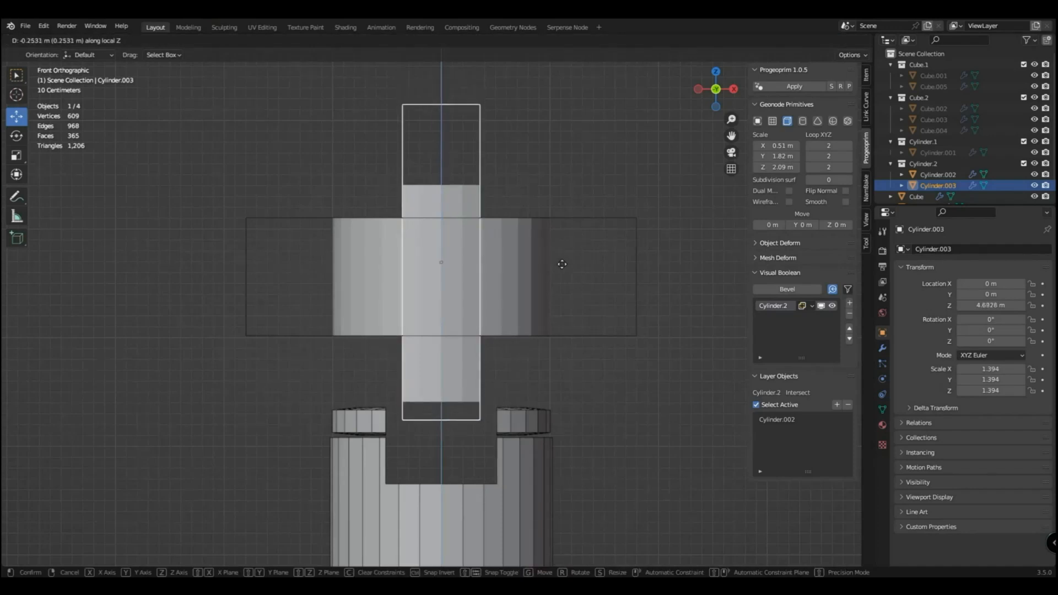
click(562, 264)
drag(776, 145, 788, 145)
click(636, 331)
Turn on the Wireframe option for the upper cylinder
middle_drag(637, 331, 462, 333)
scroll(534, 386, down, 5)
click(535, 386)
click(471, 307)
click(551, 314)
Set the tall box's Z size to 1.56 m and lower it along local Z to about 4.53 m
click(481, 396)
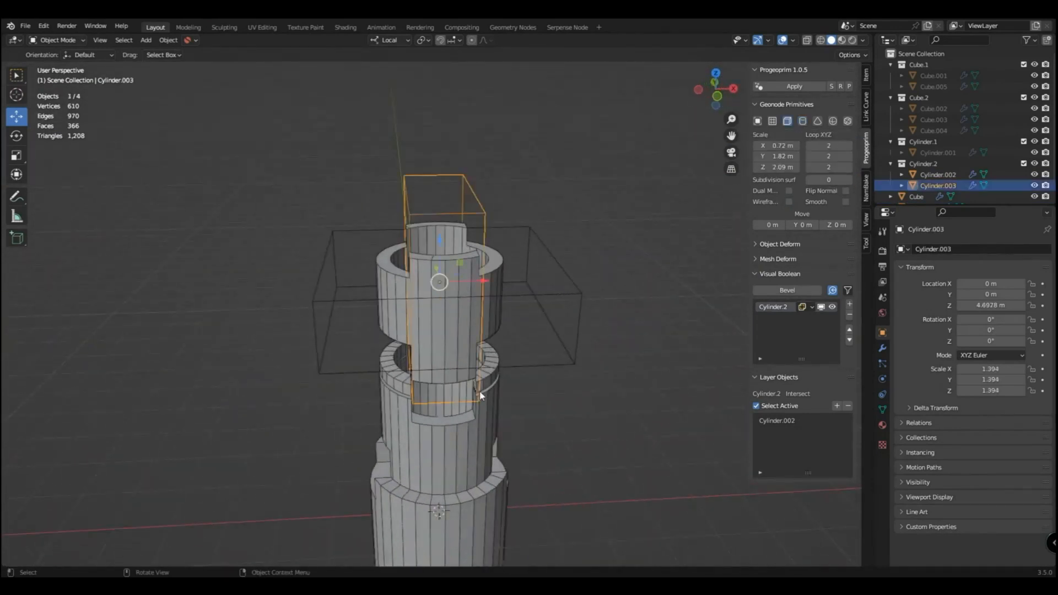
middle_drag(480, 396, 478, 375)
key(s)
click(534, 387)
drag(783, 167, 782, 167)
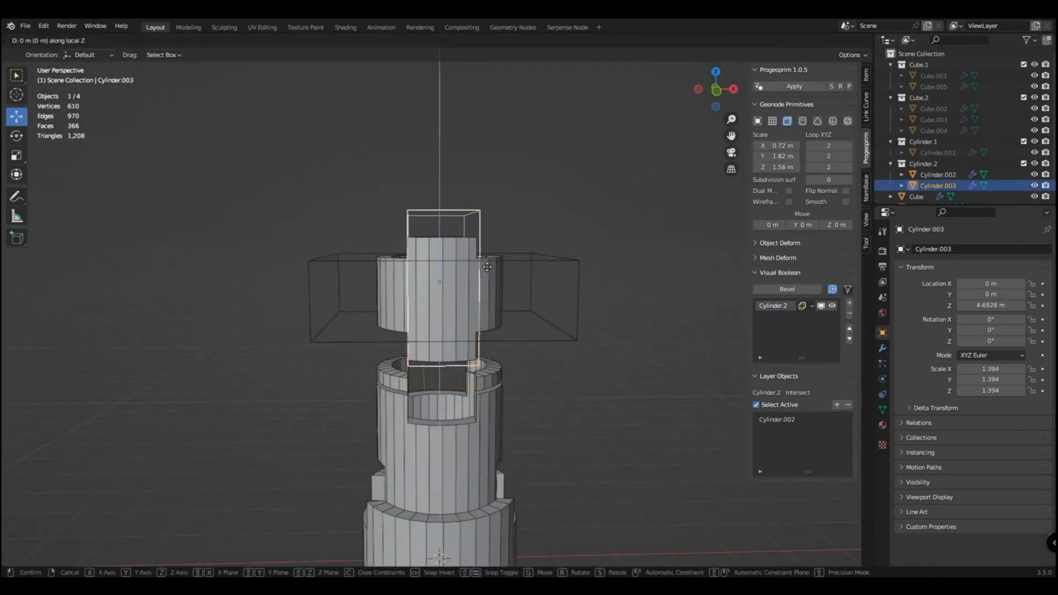
click(588, 282)
middle_drag(588, 283, 508, 383)
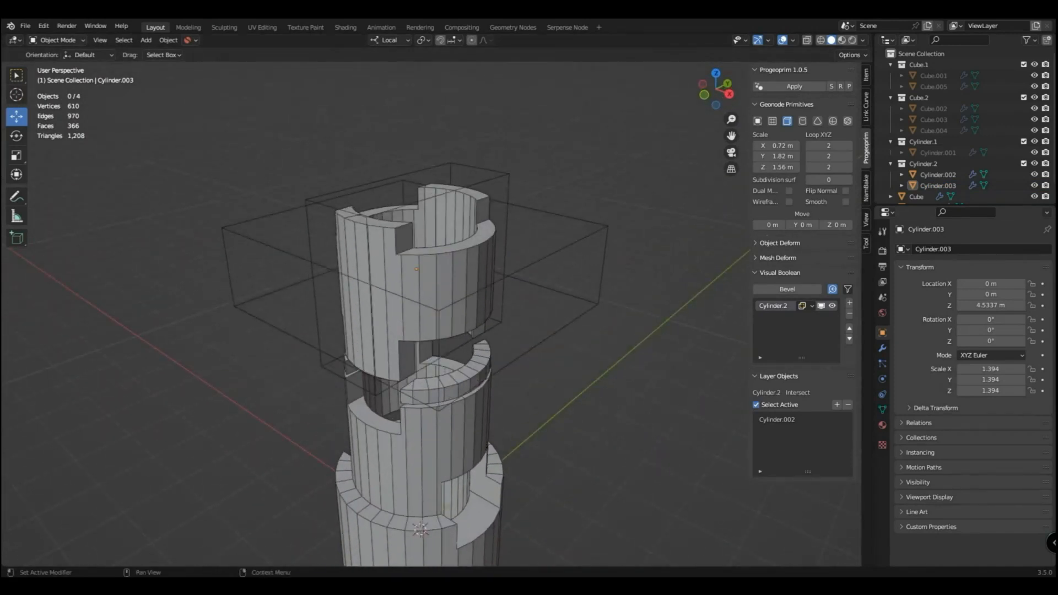
Review the base and upper cylinders' separate layer lists, and list the boolean layers of all objects together
middle_drag(665, 442, 779, 436)
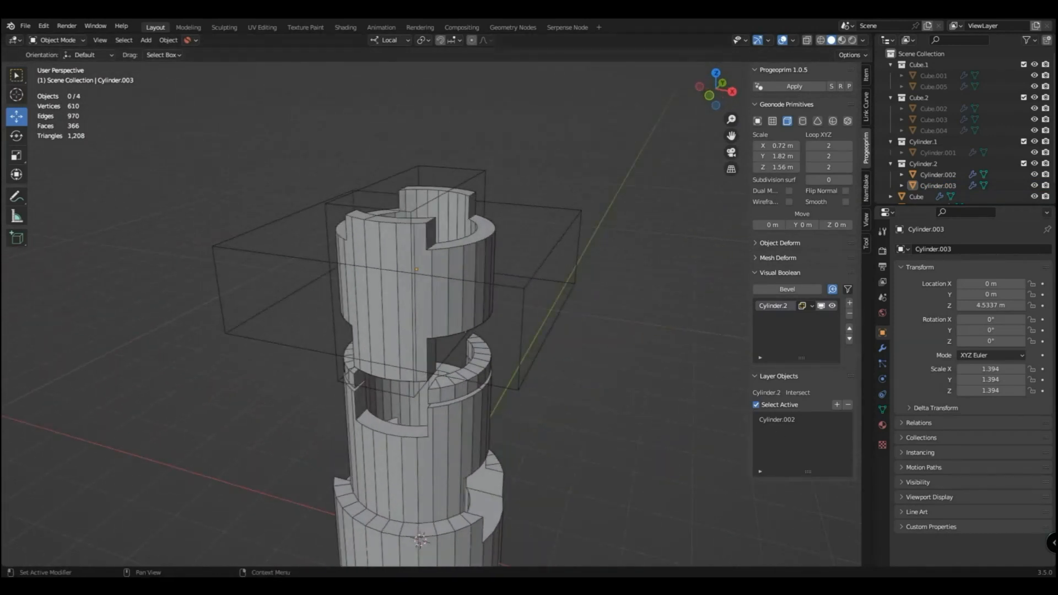
scroll(521, 451, down, 2)
middle_drag(521, 451, 517, 439)
scroll(431, 450, up, 1)
click(431, 450)
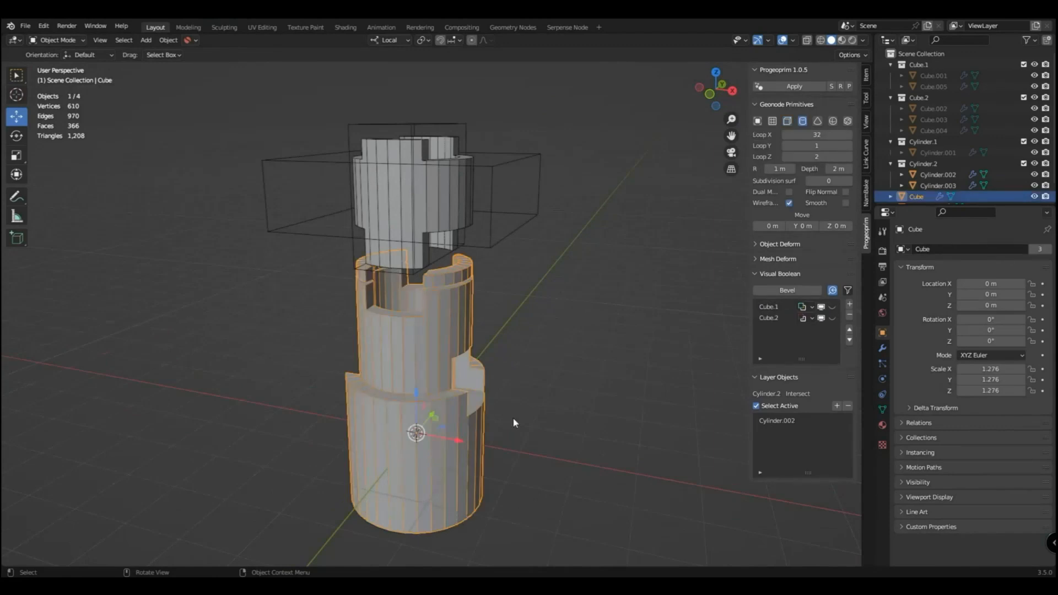
click(777, 311)
click(411, 203)
click(417, 373)
click(445, 203)
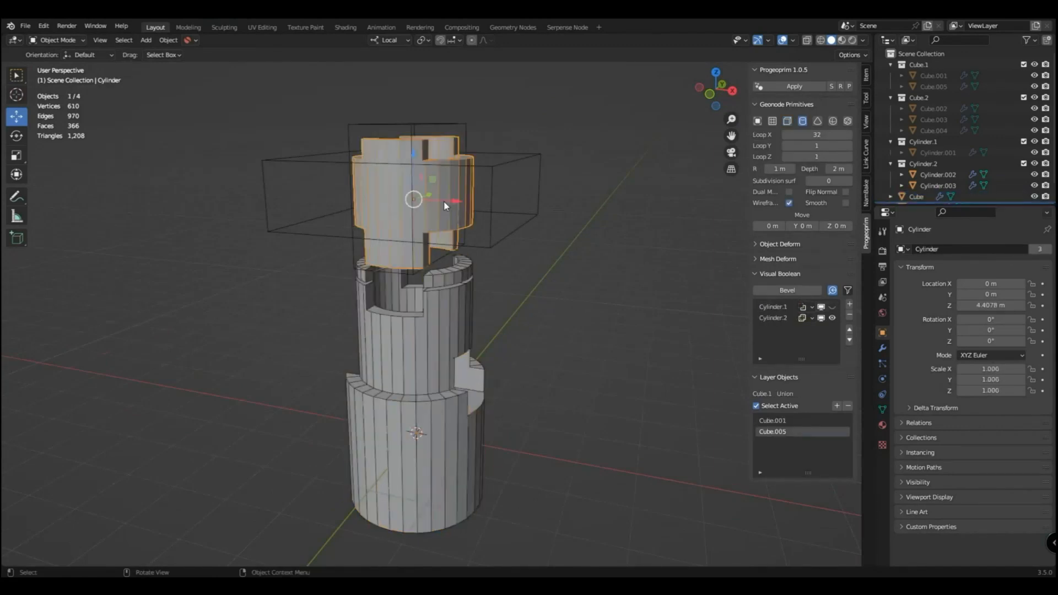
click(848, 291)
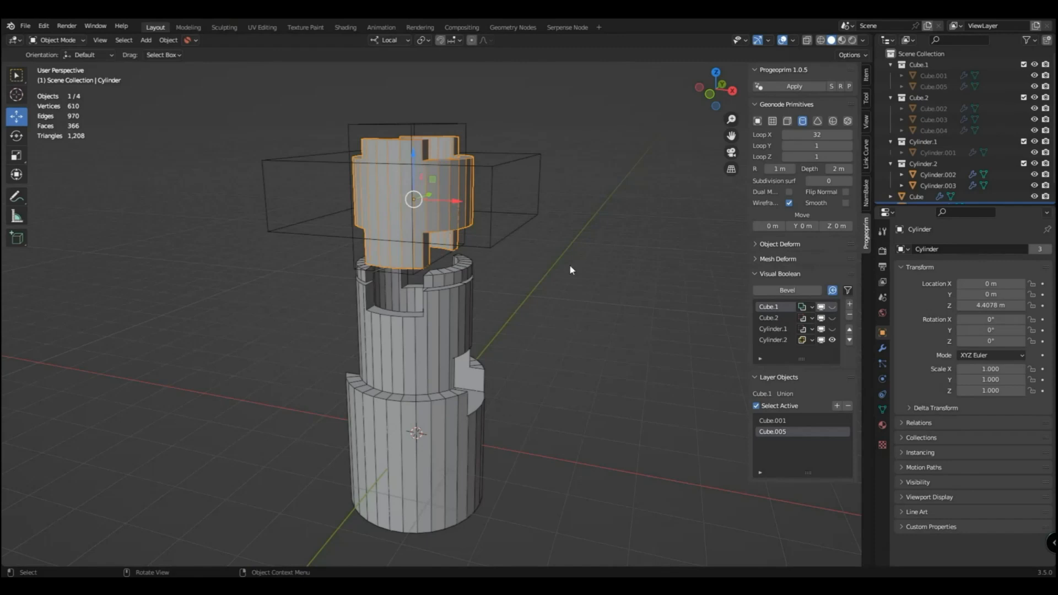
click(559, 331)
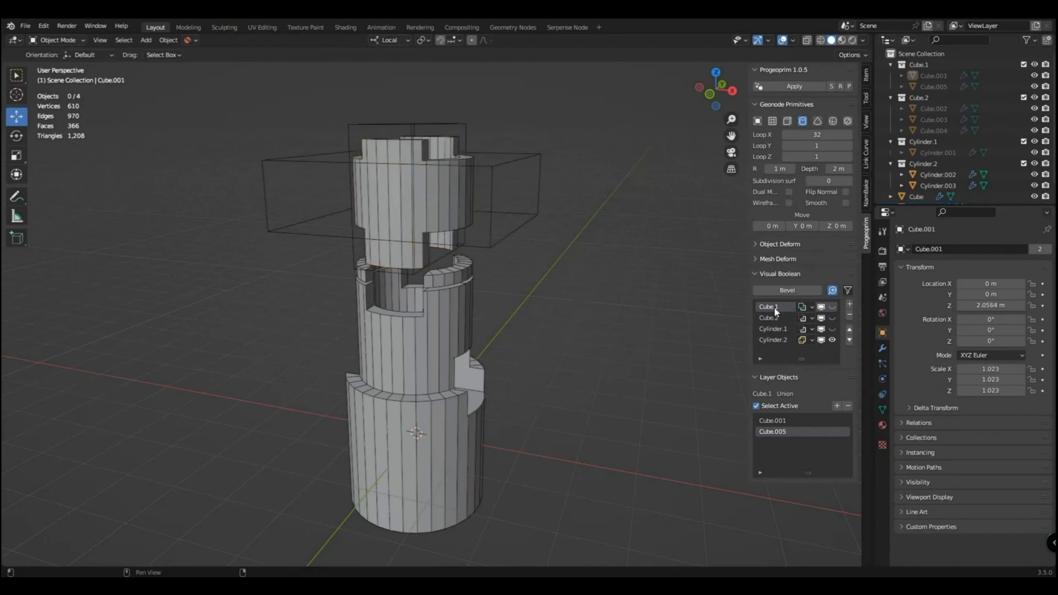
Show and select the Cube.1 union layer's objects, and make the Cylinder.2 intersect layer active
click(834, 307)
click(835, 319)
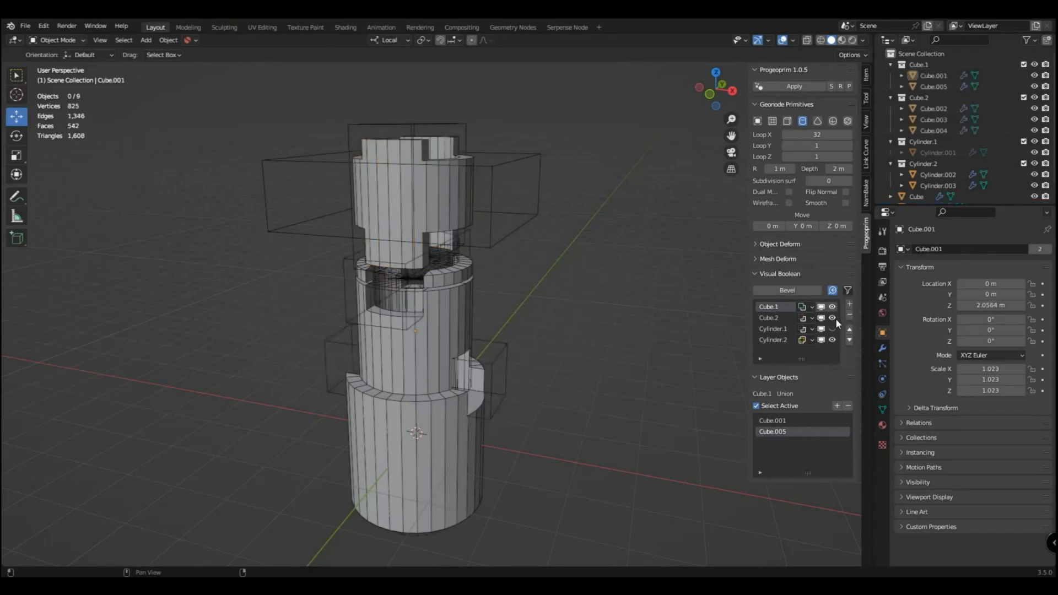
click(834, 319)
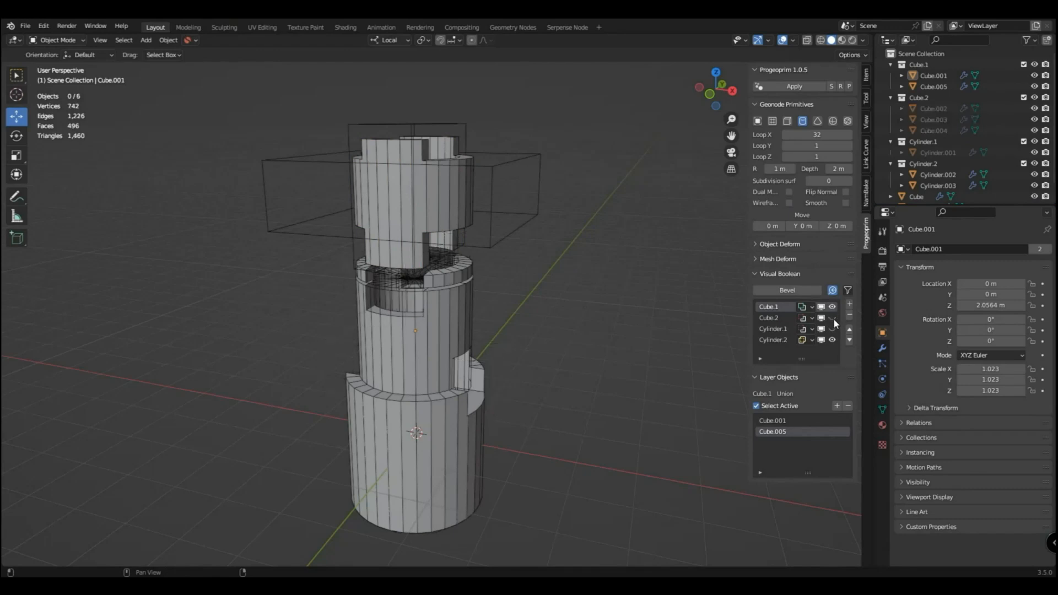
click(779, 308)
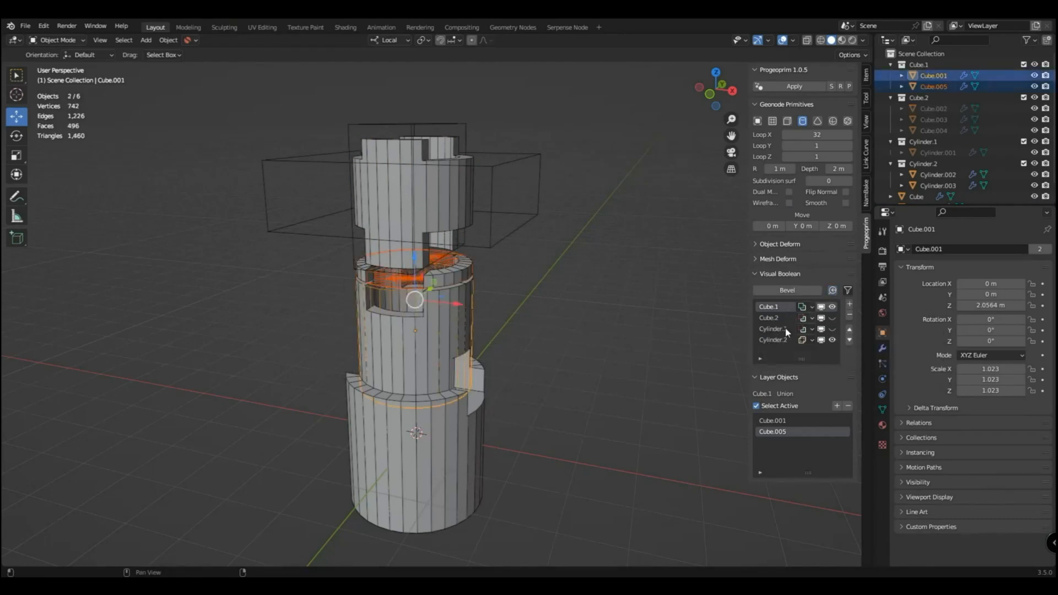
click(776, 339)
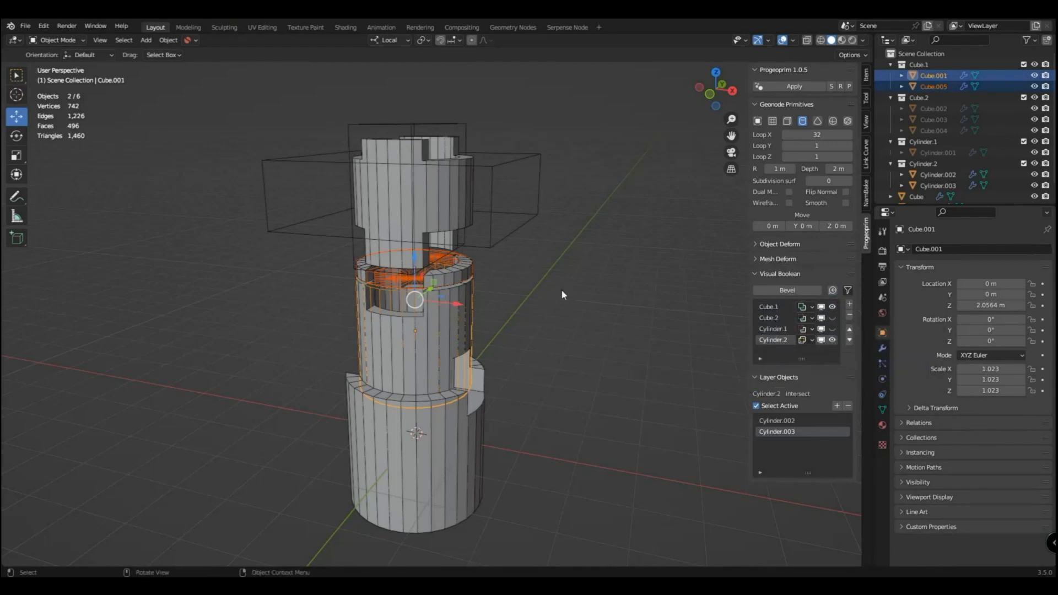
Select the Cylinder.2 and Cube.1 layers' objects, and add the base and upper cylinders to the selection to review them
click(779, 422)
click(784, 432)
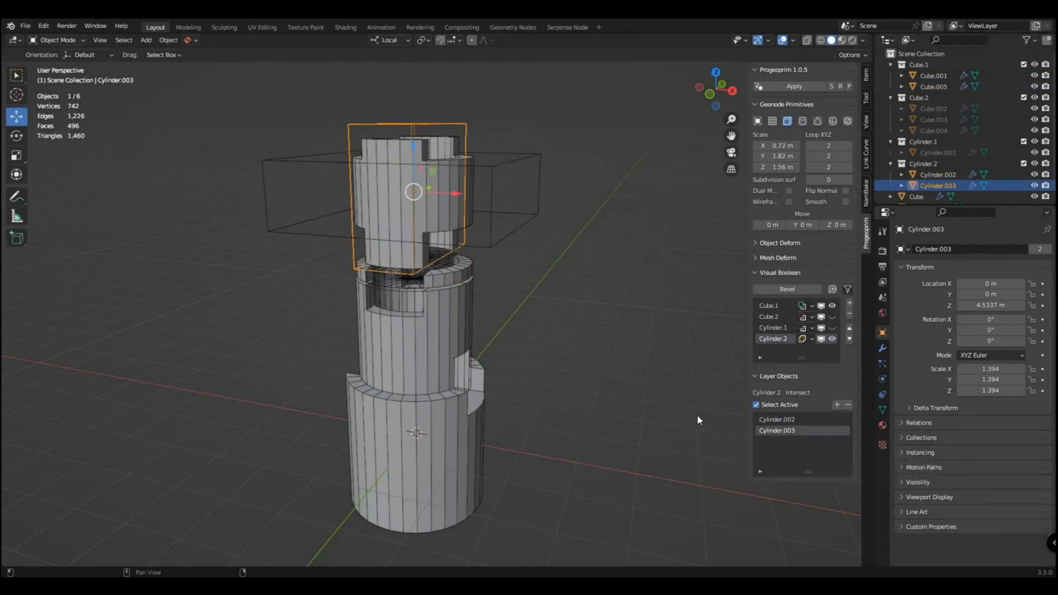
click(776, 307)
click(833, 290)
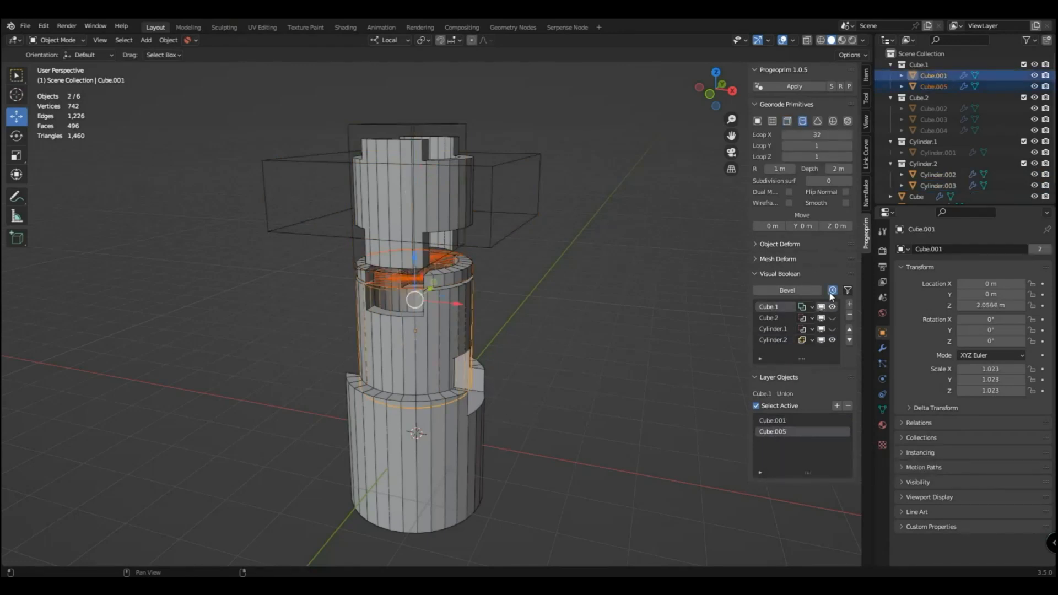
shift+click(445, 460)
shift+click(429, 210)
mouse_move(819, 135)
mouse_down()
mouse_move(797, 135)
mouse_move(832, 135)
mouse_up()
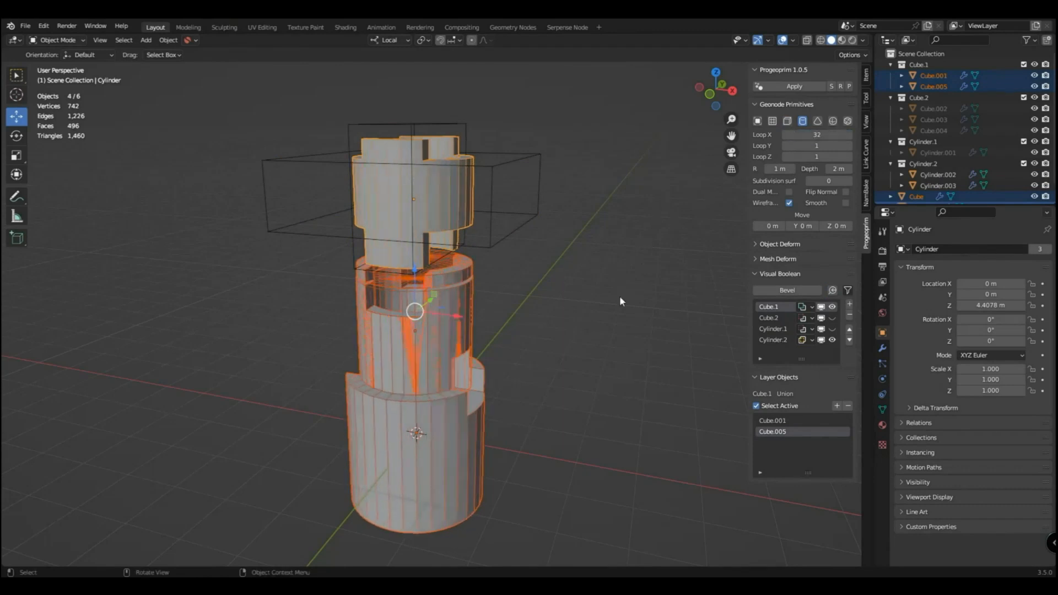
Clear the selection and hide the objects of the Cube.1 and Cylinder.2 layers
click(537, 330)
middle_drag(537, 329, 494, 337)
click(832, 308)
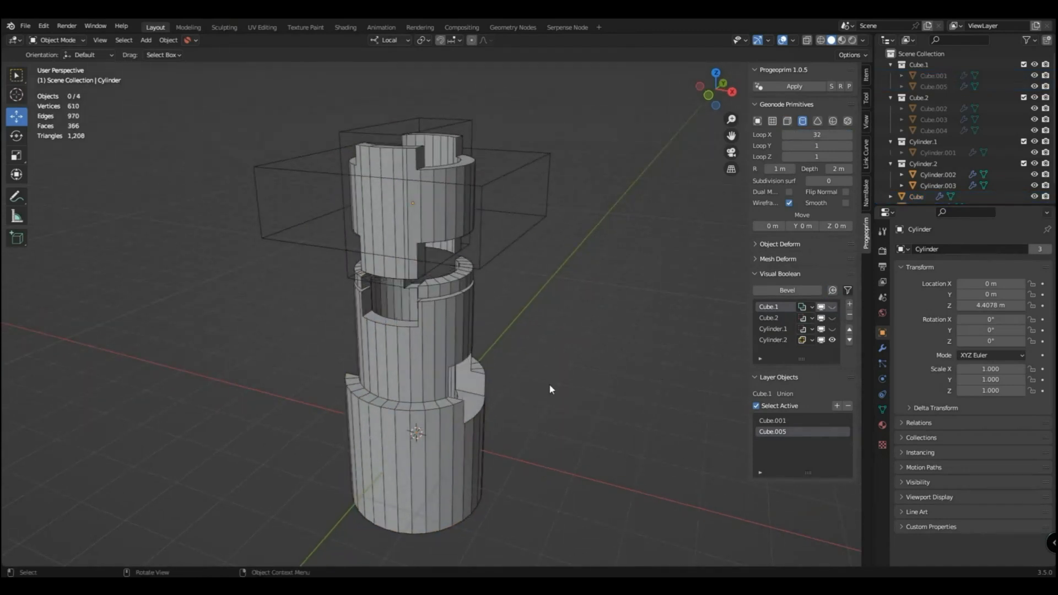
click(833, 340)
middle_drag(558, 316, 511, 352)
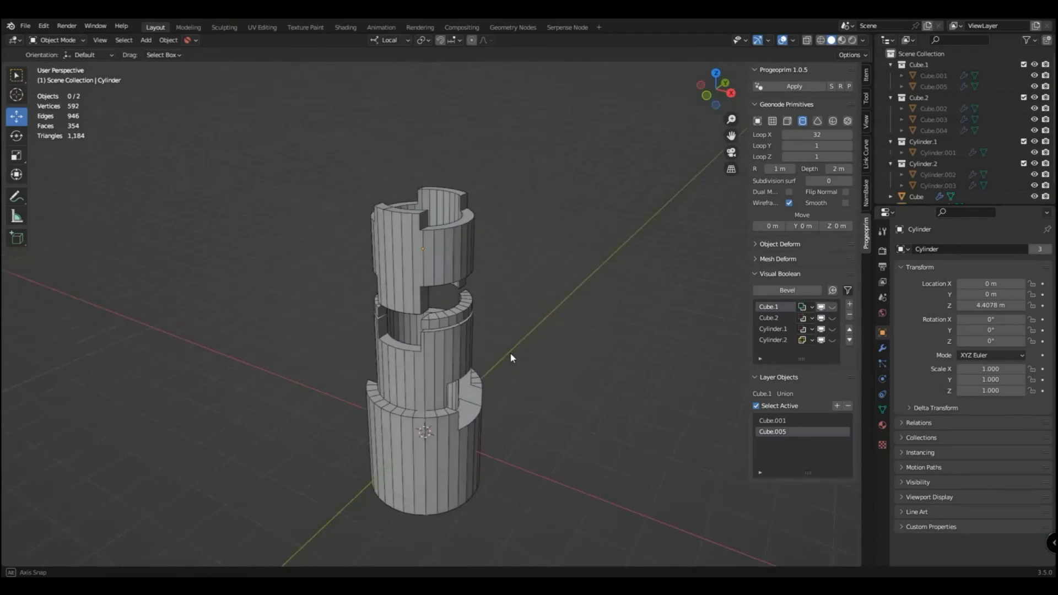
Add the upper cylinder to the base cylinder as a new boolean layer set to Union
click(422, 214)
click(455, 429)
click(529, 267)
click(425, 238)
shift+click(435, 448)
click(849, 304)
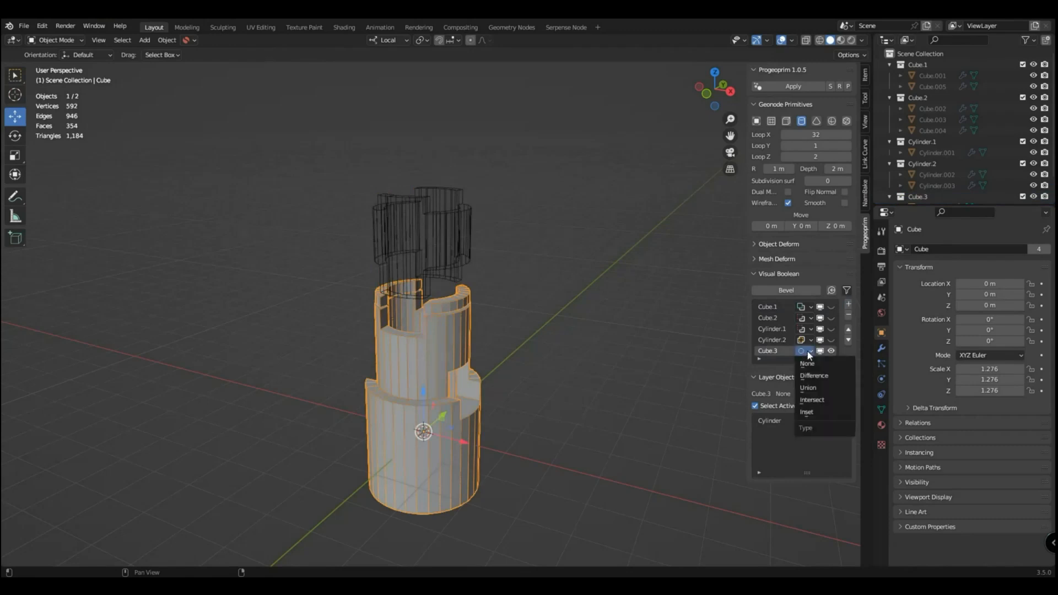
click(808, 390)
middle_drag(421, 299, 469, 322)
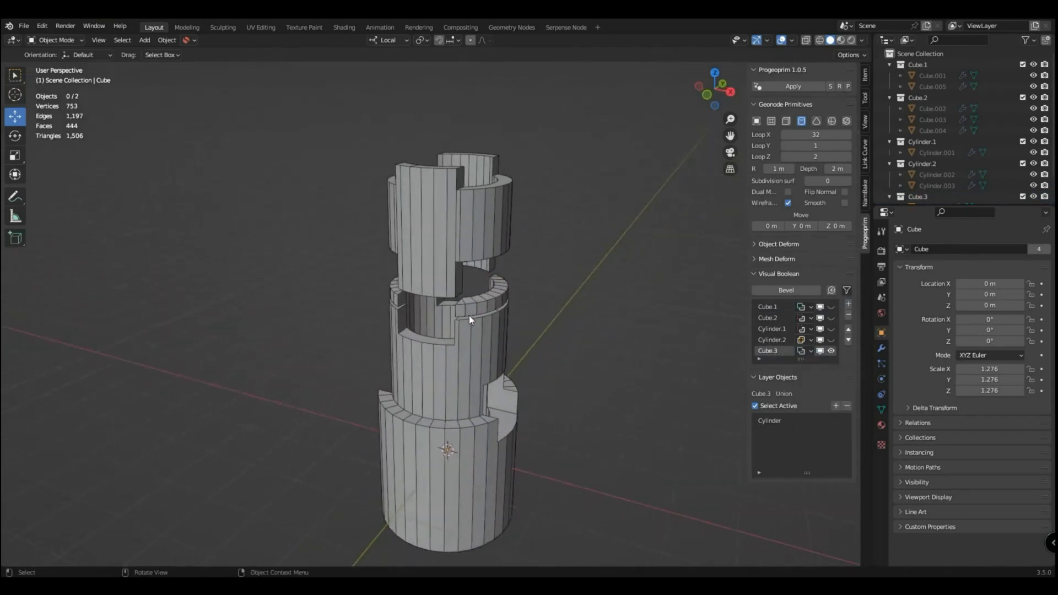
Toggle the Cube.3 layer's effect and its object's visibility to compare the tower with and without the union
click(821, 352)
click(832, 352)
click(820, 351)
click(820, 351)
click(819, 351)
click(819, 351)
click(819, 351)
middle_drag(528, 385, 468, 358)
Show the Cube.3 layer's upper cylinder and duplicate it in place
click(420, 244)
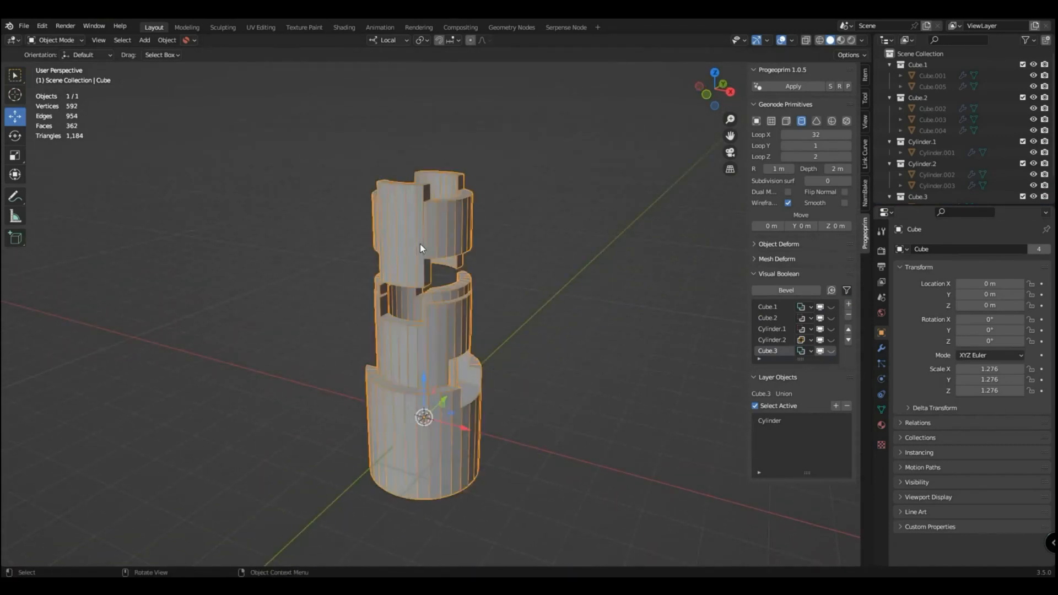
click(778, 424)
click(831, 352)
click(773, 422)
middle_drag(455, 241, 503, 308)
scroll(503, 307, up, 1)
key(s)
key(Escape)
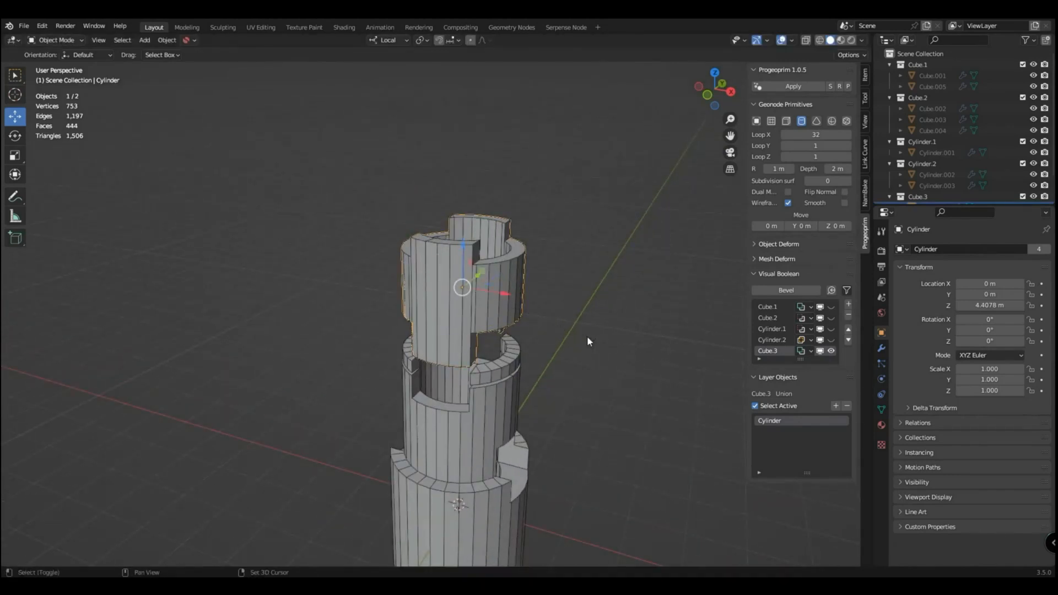
key(shift+d)
key(Escape)
Scale the duplicate cylinder down to about 0.83, with a radius of 1.39 m and a depth of 0.93 m
key(s)
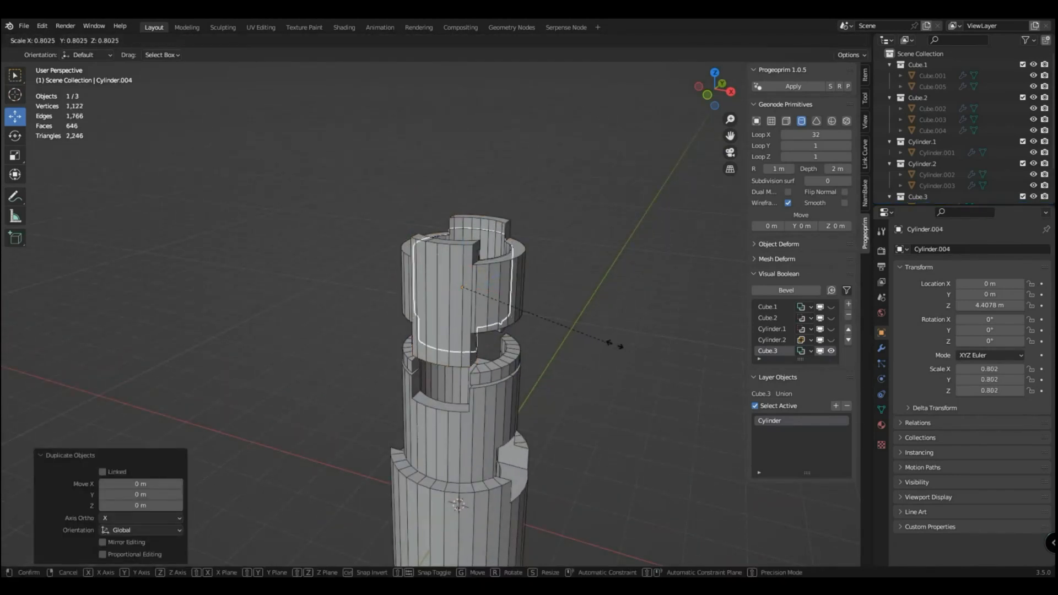
click(622, 348)
drag(837, 169, 800, 168)
middle_drag(581, 293, 570, 298)
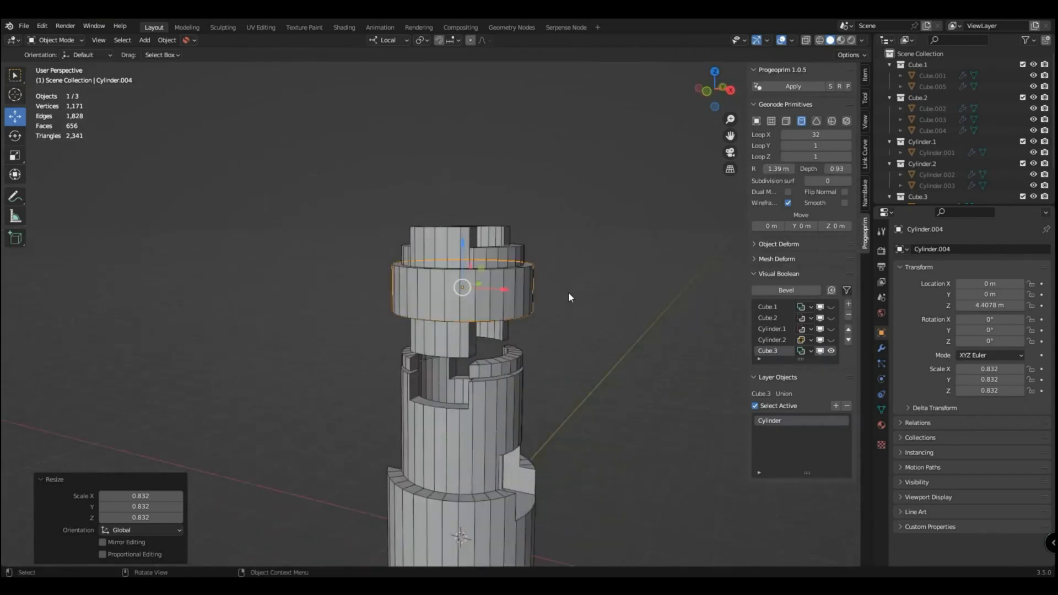
Raise the duplicate ring to about 4.55 m in Z and enlarge it slightly
drag(462, 241, 462, 229)
click(548, 298)
middle_drag(548, 298, 526, 306)
click(524, 335)
click(531, 295)
key(s)
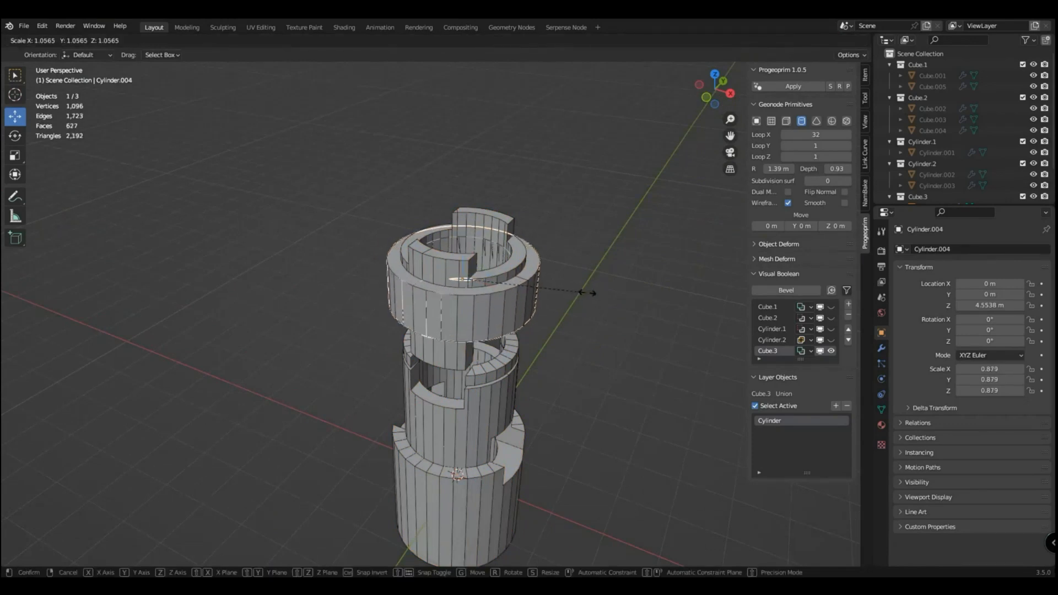
click(589, 297)
middle_drag(588, 297, 594, 275)
Set the ring's radius to 1.21 m and depth to 0.74 m, and scale it to about 0.925
drag(778, 169, 769, 169)
drag(837, 168, 827, 168)
click(557, 274)
middle_drag(551, 273, 524, 279)
scroll(518, 316, up, 4)
click(558, 356)
middle_drag(558, 356, 472, 289)
key(s)
click(654, 328)
Set the ring's Loop Z to 2 and clear the selection
scroll(434, 313, down, 3)
key(alt+a)
scroll(444, 316, down, 2)
click(478, 272)
click(849, 156)
key(alt+a)
middle_drag(436, 292, 461, 309)
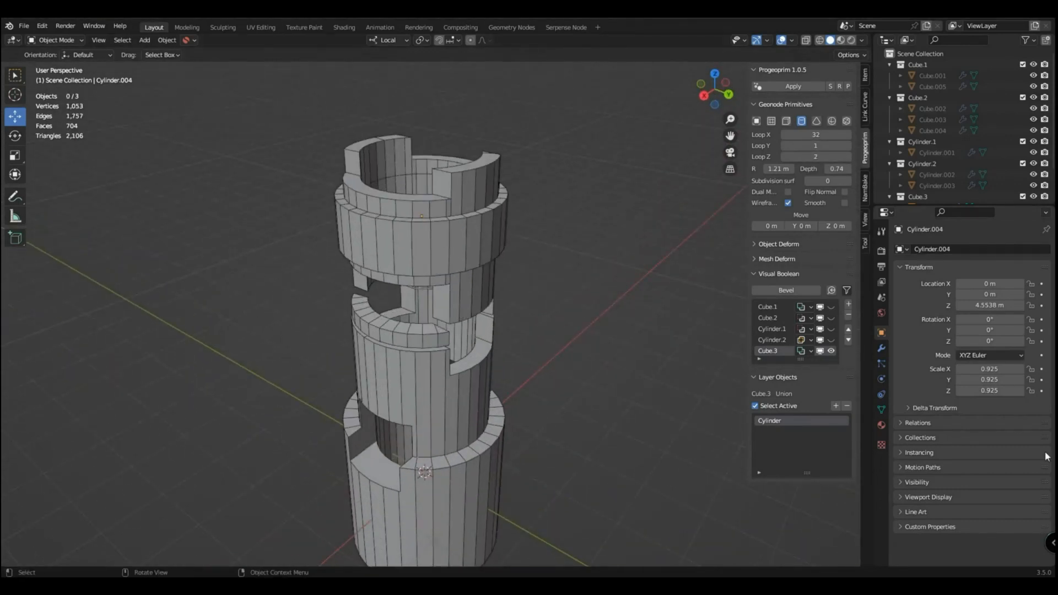
Add a cube about 3.63 m along Y from the tower and a 1 m radius Bezier circle at the origin
scroll(504, 472, down, 2)
shift+middle_drag(505, 475, 499, 422)
key(shift+a)
mouse_move(496, 354)
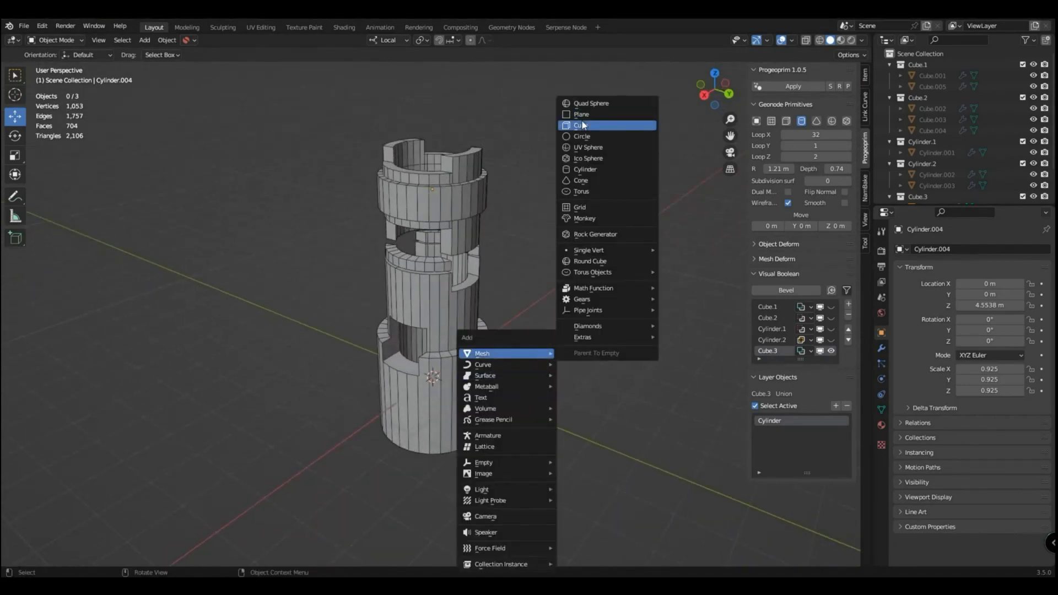
click(573, 125)
click(759, 92)
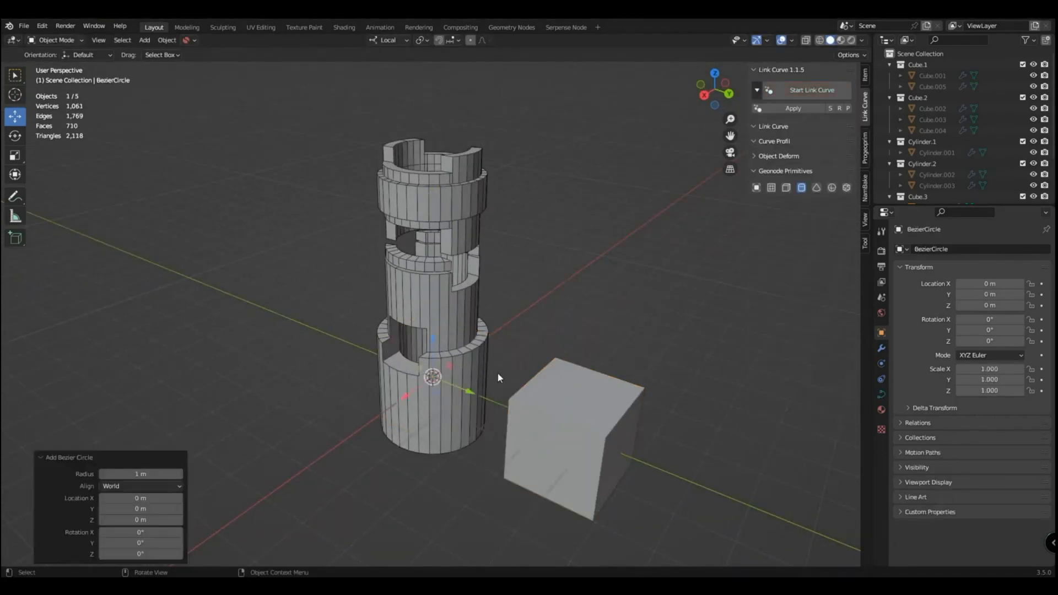
Link the cube along the Bezier circle at about 0.208 scale and raise the circle to about 5.46 m in Z
click(597, 394)
drag(776, 264, 732, 286)
mouse_move(441, 243)
middle_down()
mouse_move(431, 281)
mouse_move(437, 247)
mouse_move(430, 260)
middle_up()
scroll(431, 284, up, 3)
key(g)
key(z)
click(425, 237)
middle_drag(598, 297, 501, 296)
Connect the Bezier circle of blocks to the upper cylinder's Cylinder.2 intersect layer
click(866, 150)
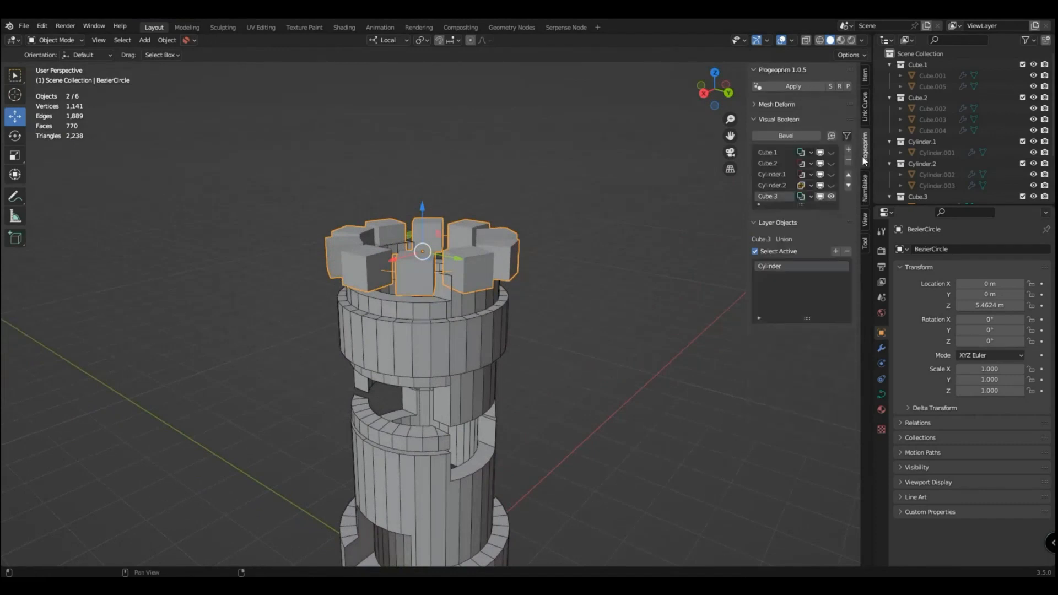
click(836, 251)
middle_drag(426, 313, 498, 312)
Set the Link Curve quantity to 2 blocks around the circle
click(866, 106)
drag(776, 204, 778, 203)
key(Return)
mouse_move(530, 264)
middle_down()
mouse_move(548, 280)
mouse_move(540, 272)
middle_up()
click(774, 204)
text(2)
key(Return)
Enlarge the linked blocks to scale X 0.548, Y 0.418 and Z 0.259
scroll(571, 292, up, 4)
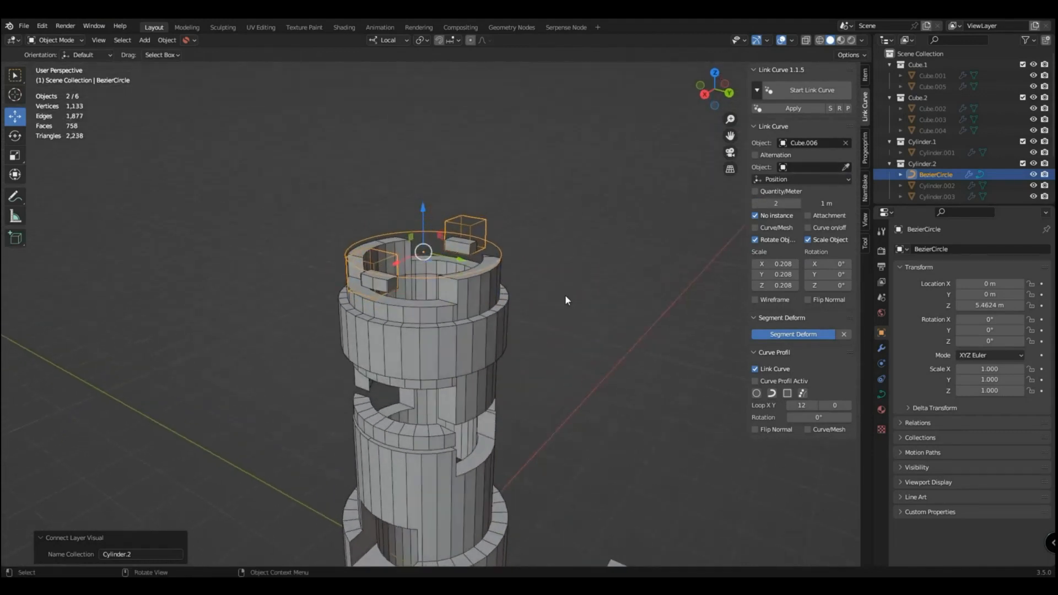
drag(777, 275, 800, 264)
middle_drag(584, 295, 608, 261)
drag(776, 286, 787, 285)
middle_drag(585, 264, 591, 309)
Rotate the Bezier circle about its local Z axis and reduce the linked blocks' Z scale
key(r)
key(z)
key(z)
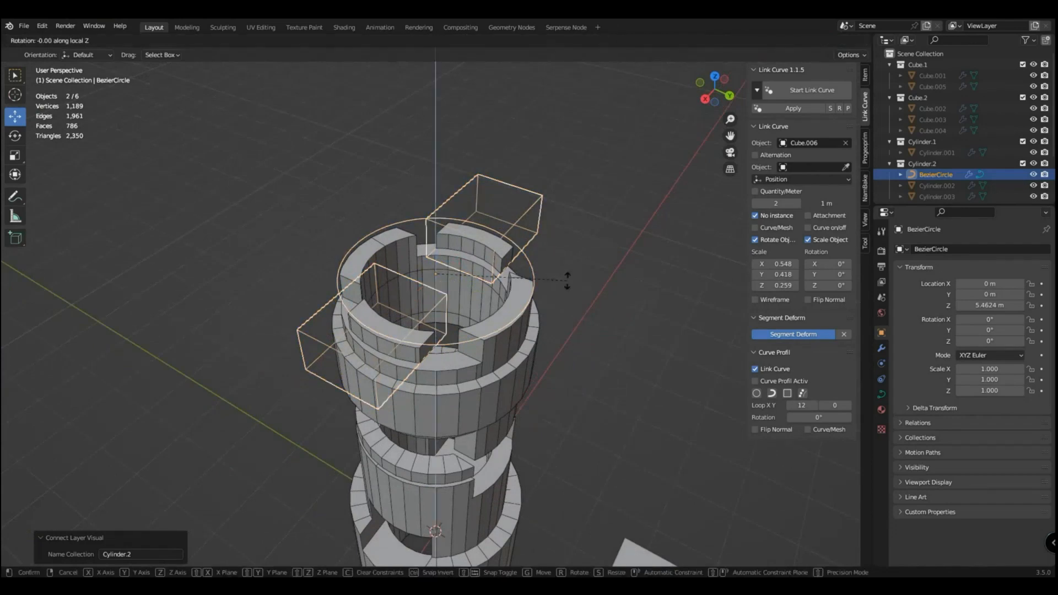
click(530, 211)
click(543, 253)
middle_drag(552, 346, 552, 309)
drag(764, 285, 751, 285)
middle_drag(546, 353, 452, 327)
Hide the Cylinder.2 layer's objects and the separate cube beside the tower
click(452, 326)
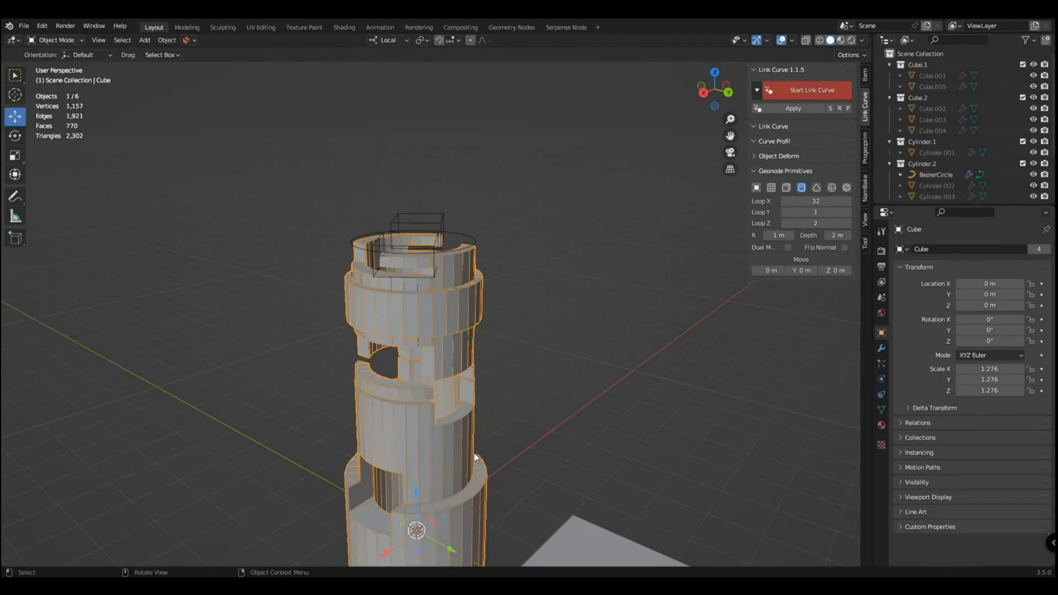
click(867, 158)
click(832, 341)
middle_drag(499, 309, 466, 299)
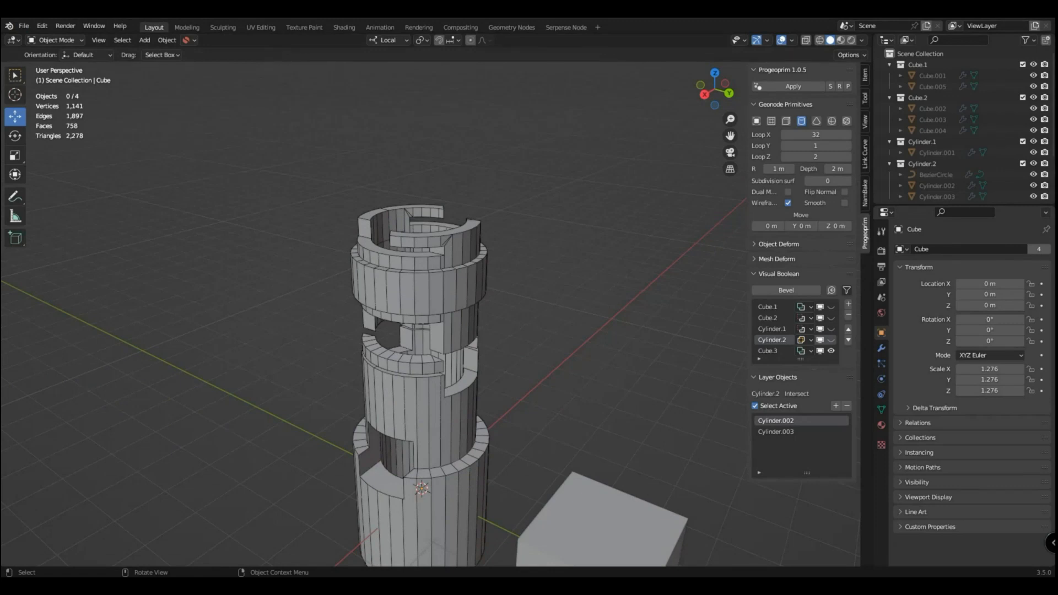
middle_drag(746, 448, 573, 415)
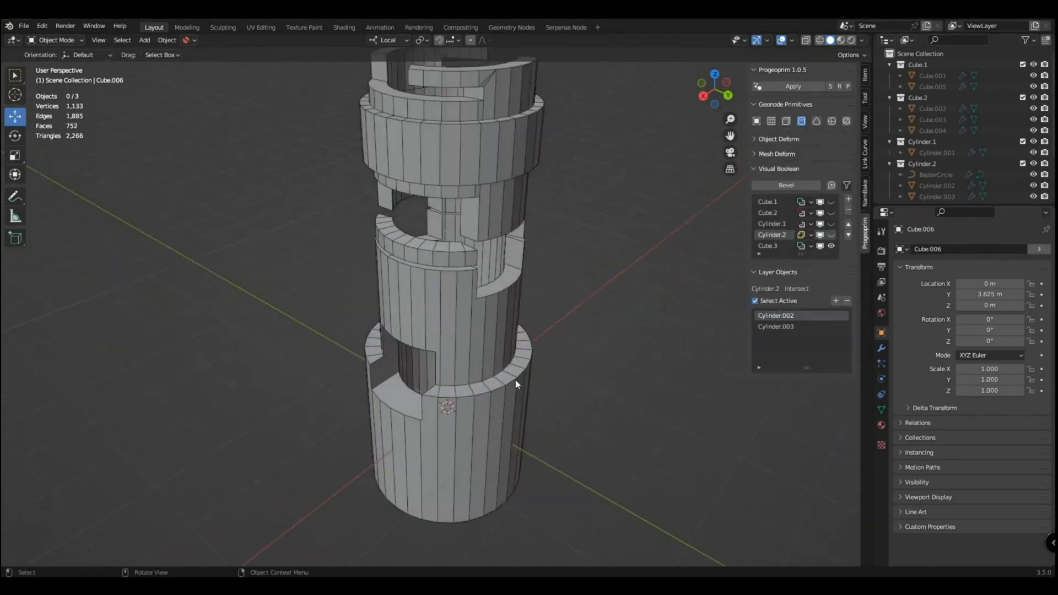
scroll(515, 379, down, 5)
Add a Visual Boolean bevel of 0.020 with 3 segments to the tower and turn off its wireframe display
click(452, 366)
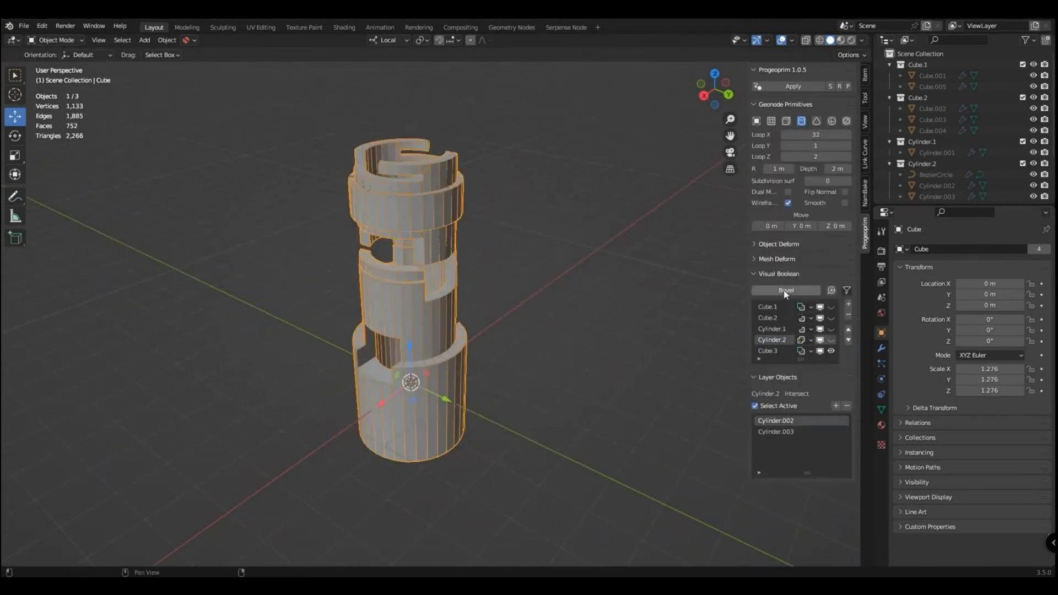
click(786, 291)
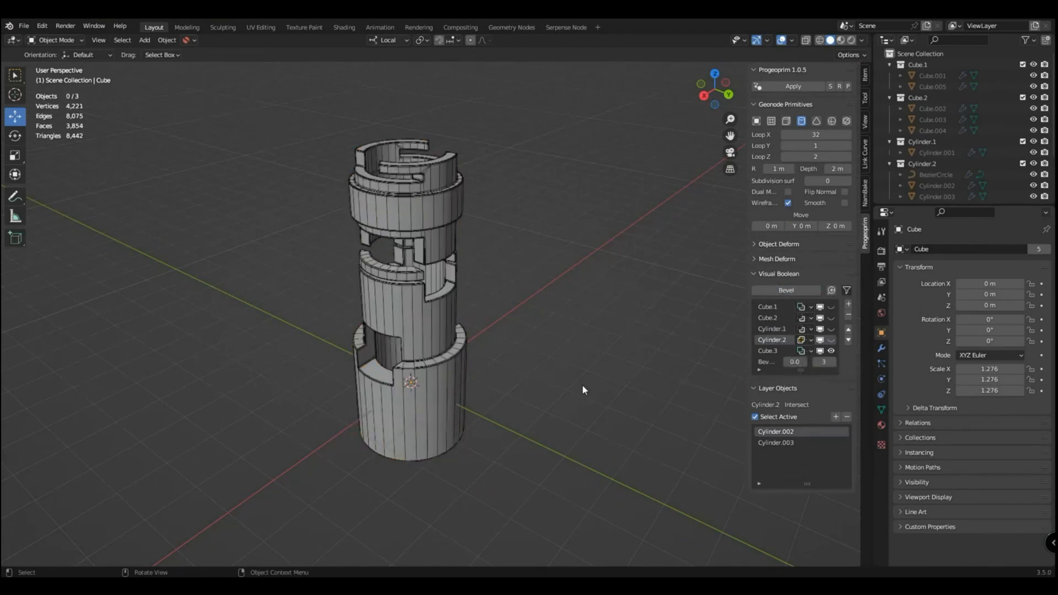
drag(746, 351, 728, 351)
scroll(442, 422, up, 2)
click(434, 429)
key(q)
click(433, 434)
key(alt+a)
scroll(485, 397, up, 2)
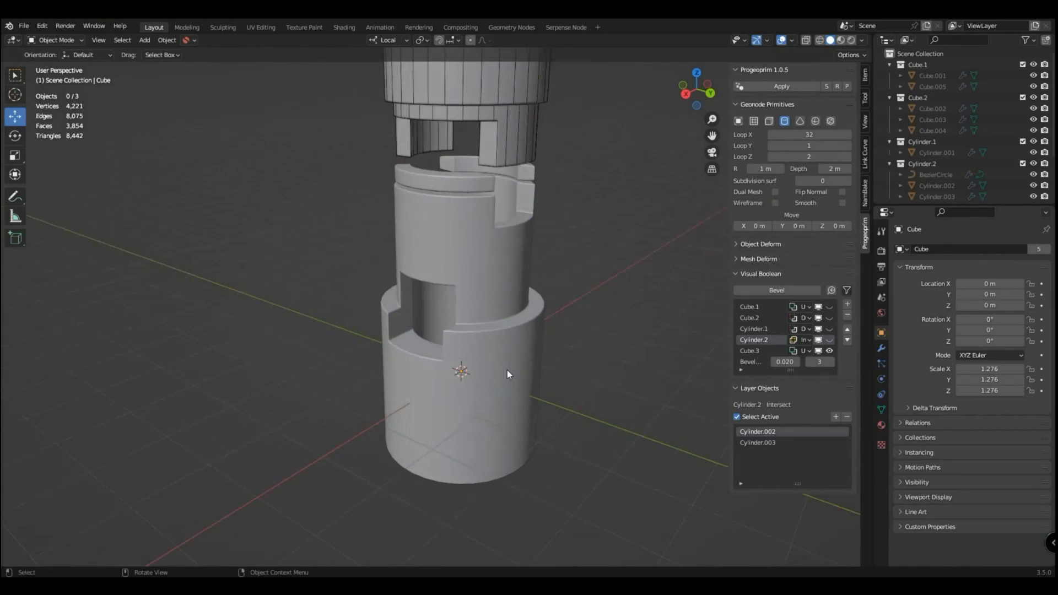
Show the Cube.1 layer's objects and turn the tower's wireframe display back on
click(830, 307)
click(500, 388)
key(q)
click(499, 388)
click(564, 335)
scroll(563, 336, up, 2)
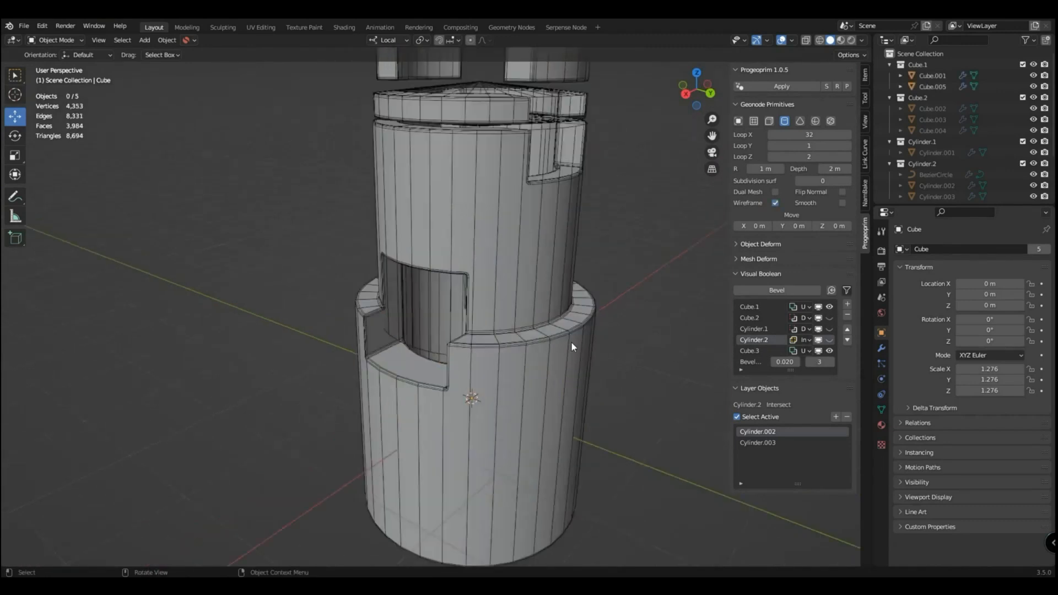
shift+middle_drag(564, 337, 519, 328)
Set Loop Y to 2 on both the Cube.001 cylinder and the base cylinder
click(760, 308)
click(765, 433)
click(850, 147)
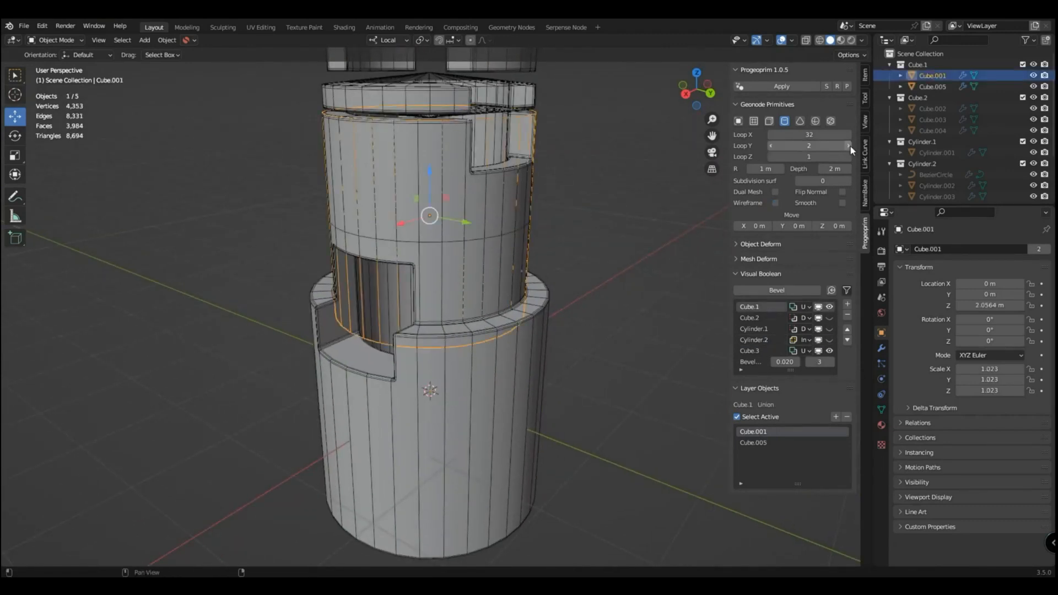
shift+click(450, 406)
alt+click(850, 145)
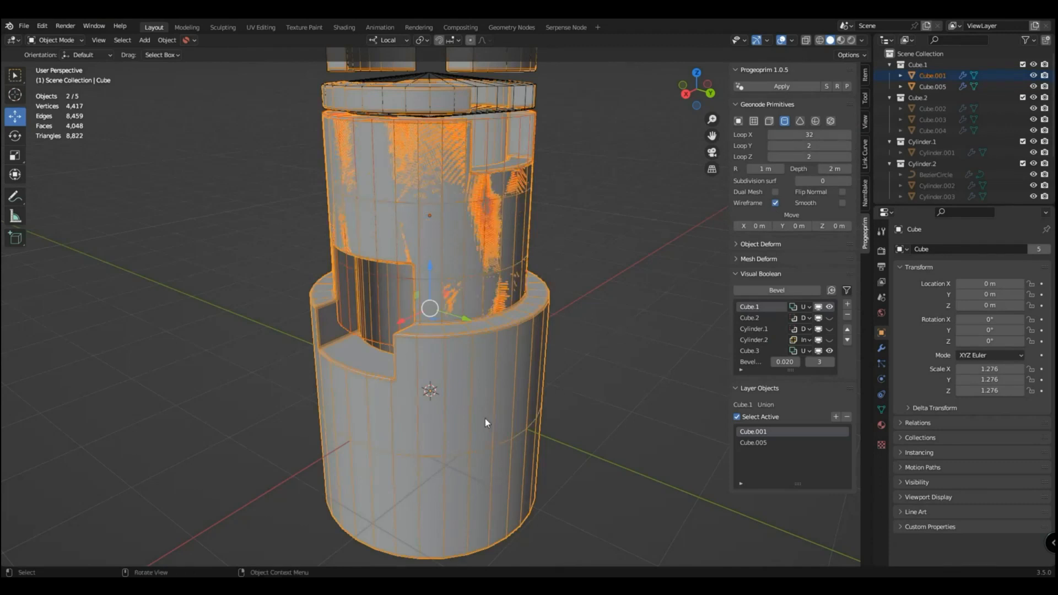
Set the base cylinder's Loop Y to 4
click(511, 409)
click(850, 144)
click(850, 143)
click(584, 282)
scroll(527, 301, down, 1)
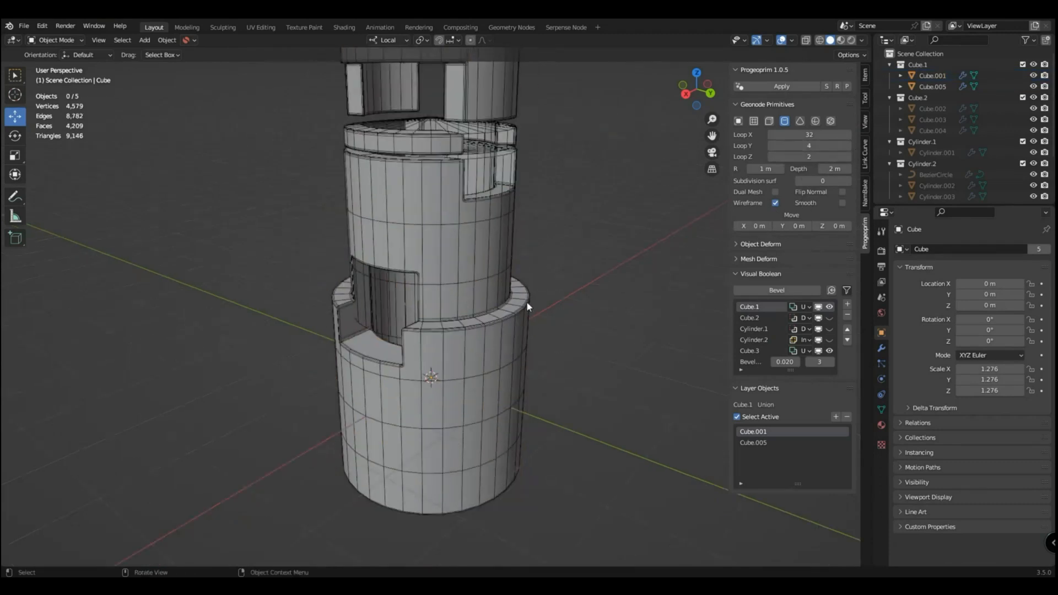
Increase the Loop Y count of the Cube.001 cylinder by one
middle_drag(527, 304, 453, 243)
click(761, 430)
click(851, 144)
click(590, 283)
middle_drag(513, 324, 501, 358)
scroll(501, 359, down, 1)
Turn off the tower's wireframe display and hide the objects of the Cube.1 and Cube.3 layers
click(478, 373)
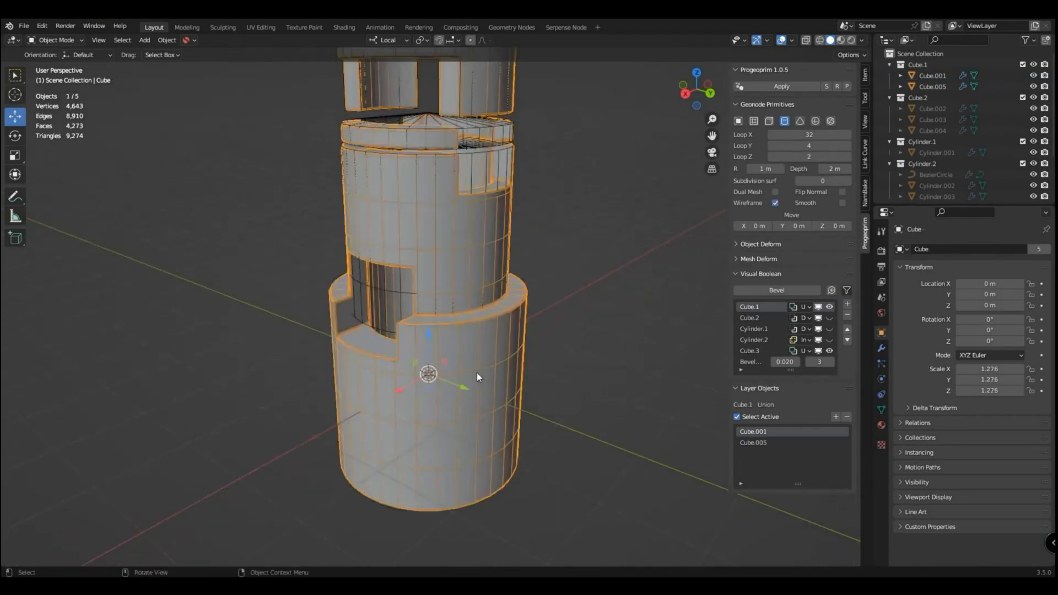
click(588, 368)
click(830, 308)
click(830, 350)
middle_drag(662, 339, 493, 406)
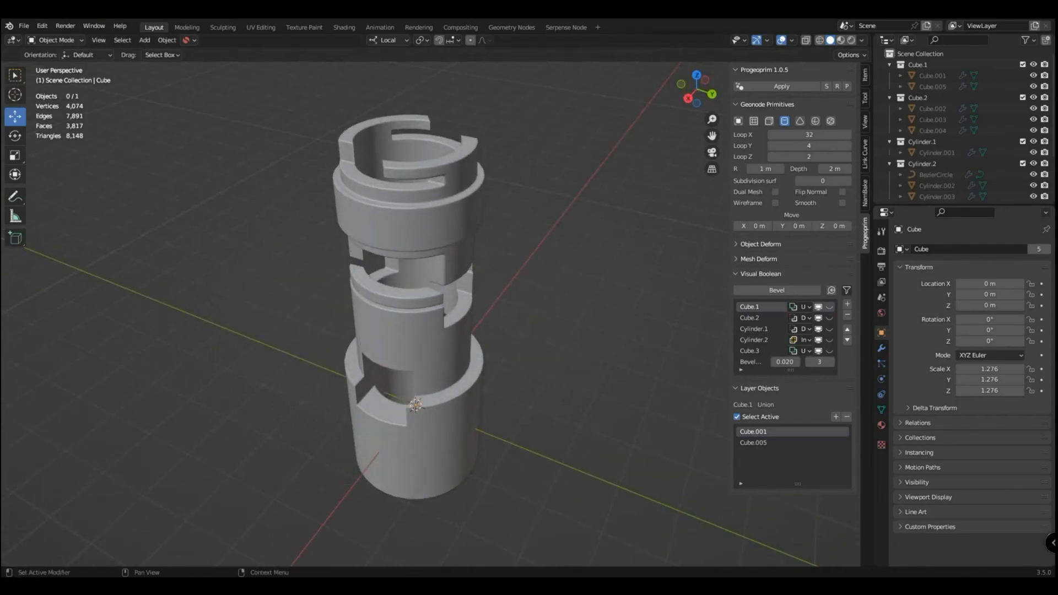
Rename the Cube.3 union layer Part 2 and view the tower's modifier stack
scroll(597, 397, down, 1)
middle_drag(576, 370, 567, 357)
click(822, 353)
click(822, 352)
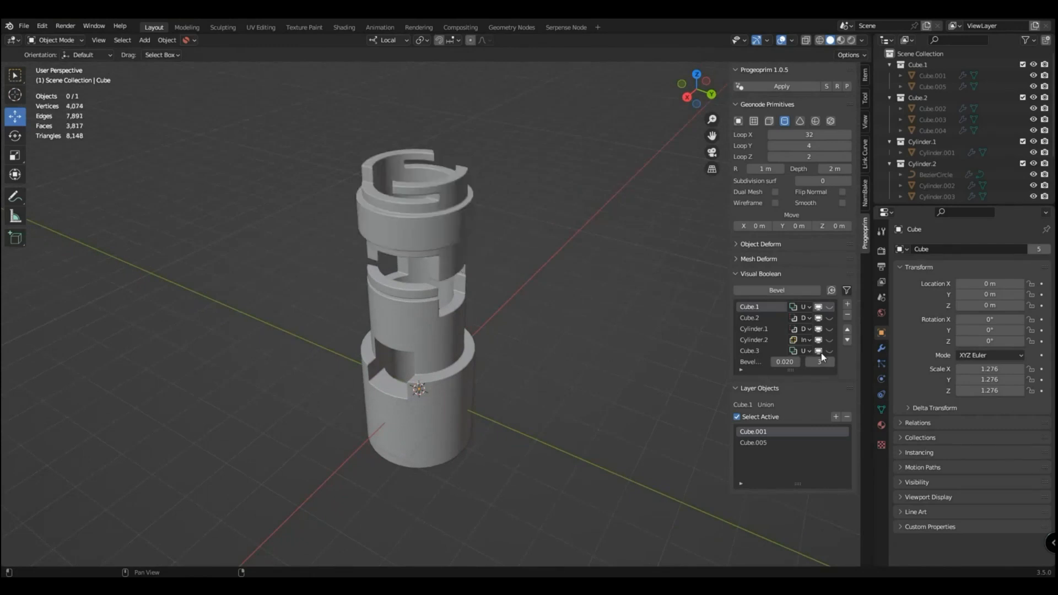
double_click(756, 351)
text(Part 2)
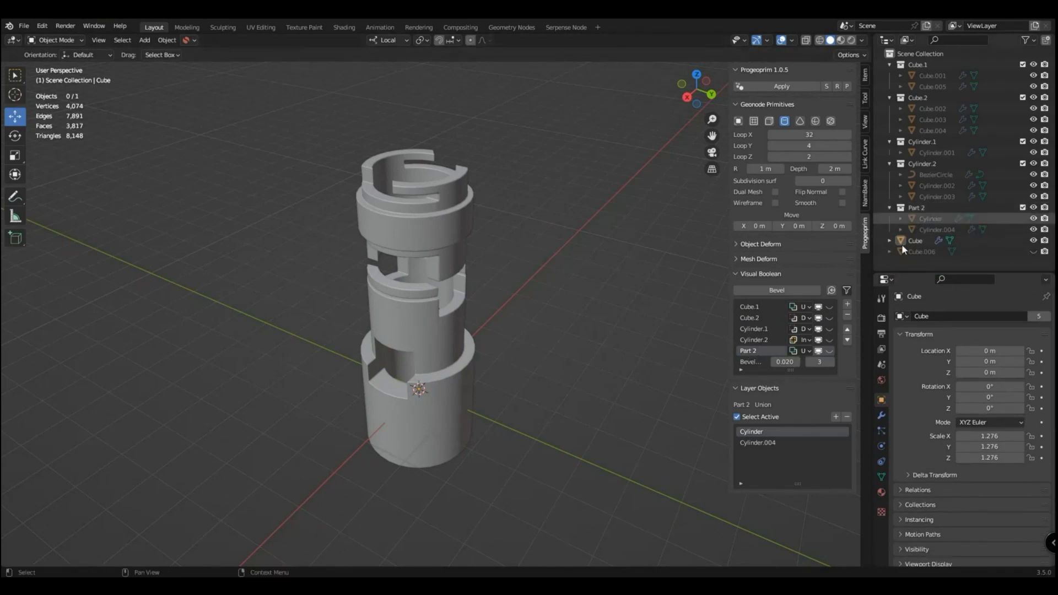
click(882, 416)
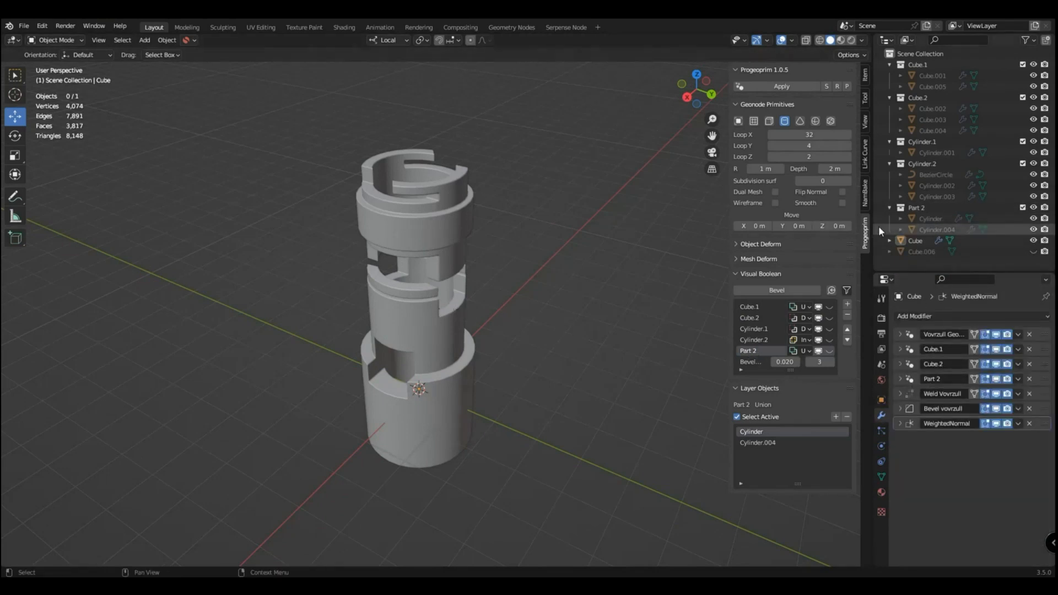
Show the Part 2 layer's objects and rename its Cylinder.004 object Dublicate 1
click(754, 444)
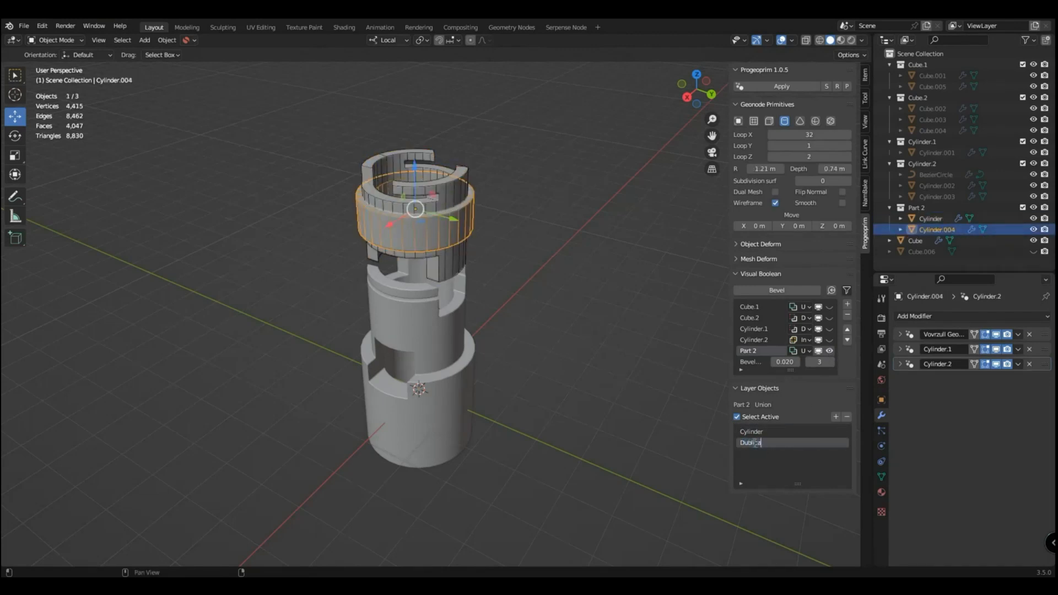
key(Return)
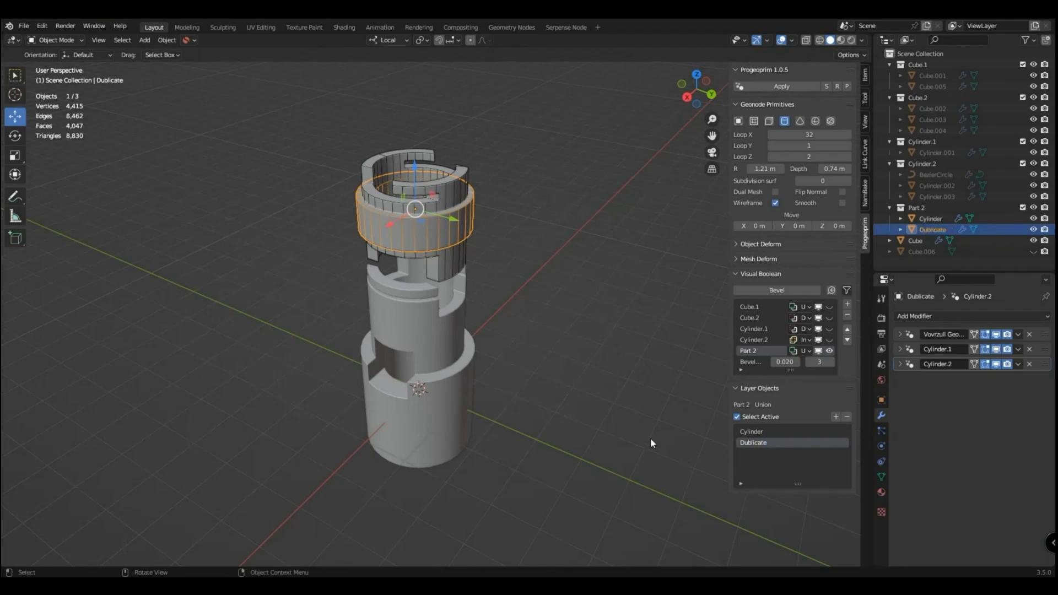
click(649, 305)
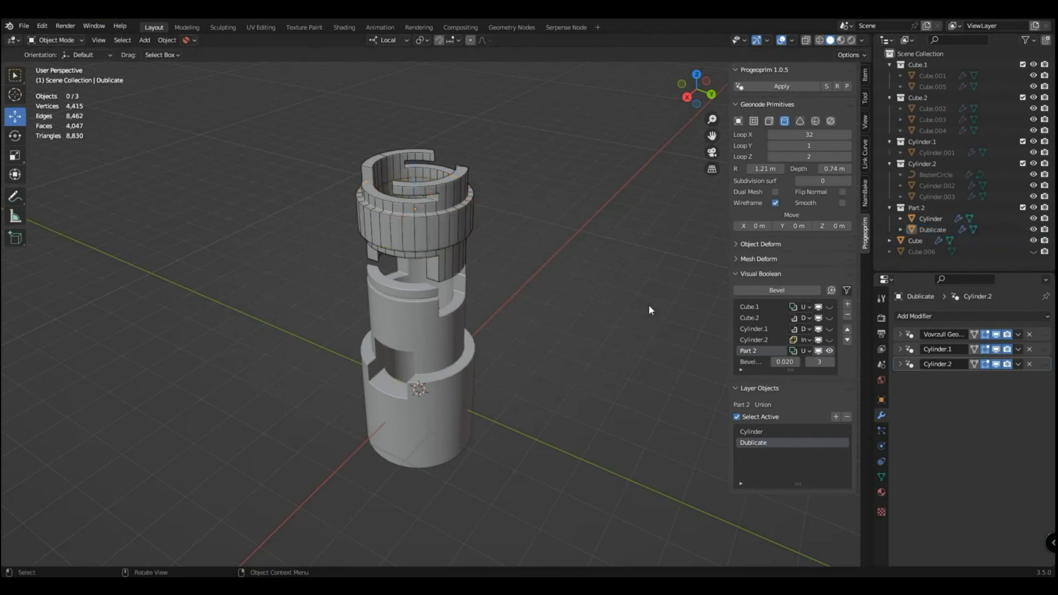
double_click(770, 444)
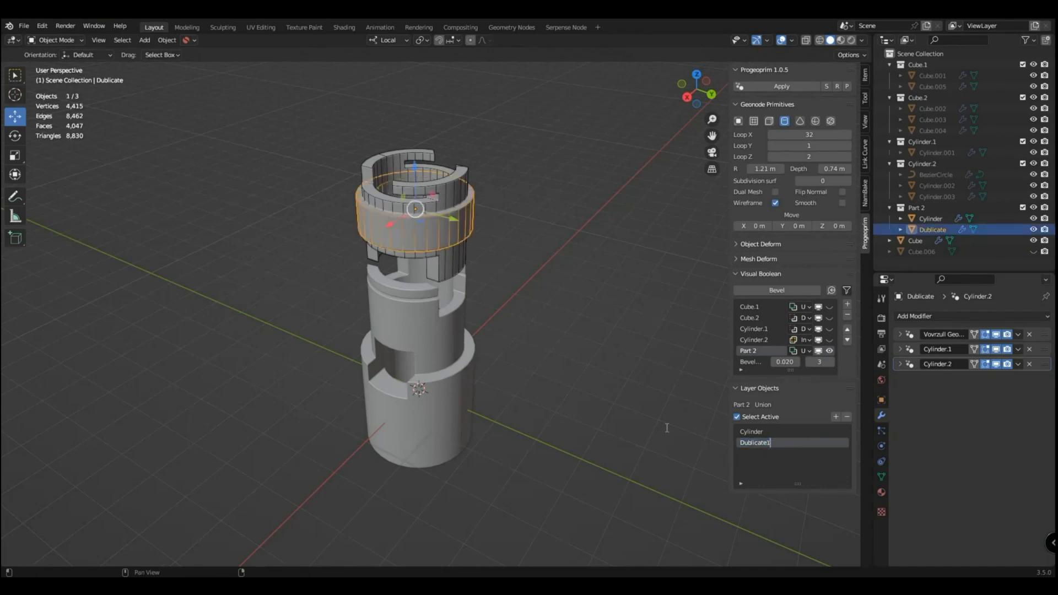
text(1)
key(Return)
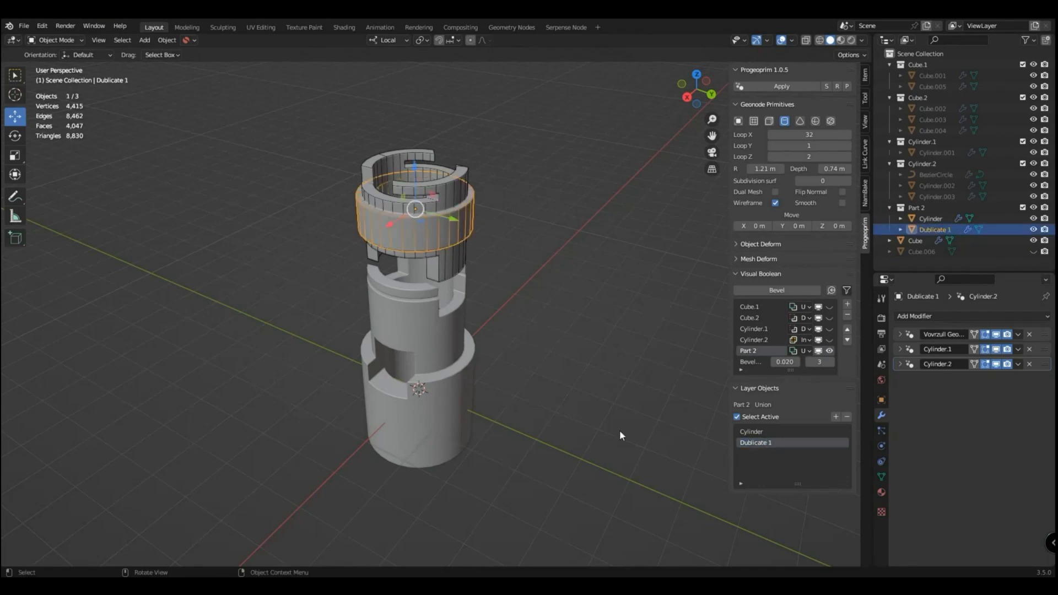
click(620, 432)
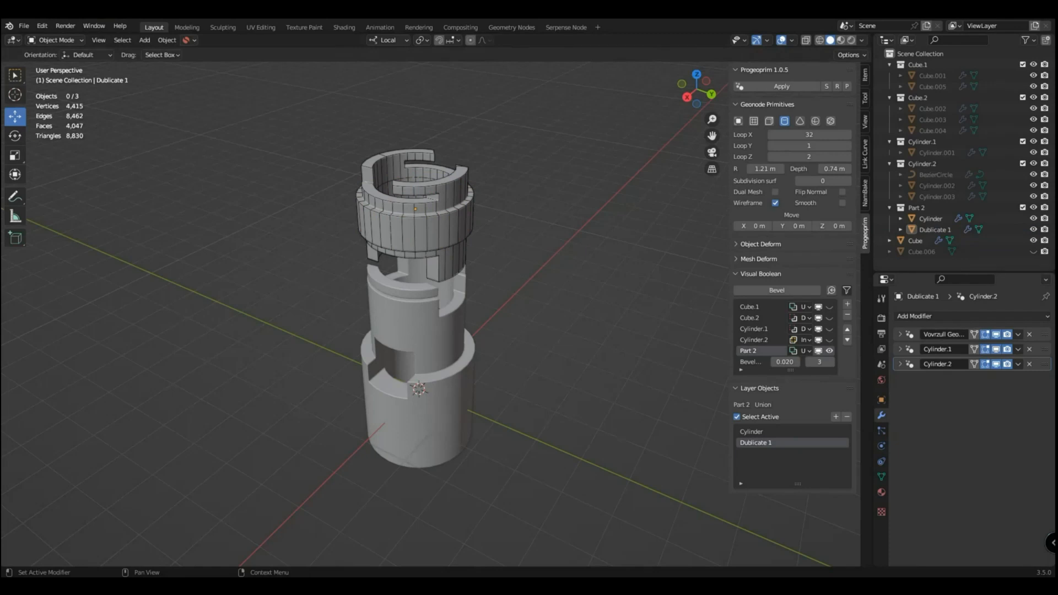